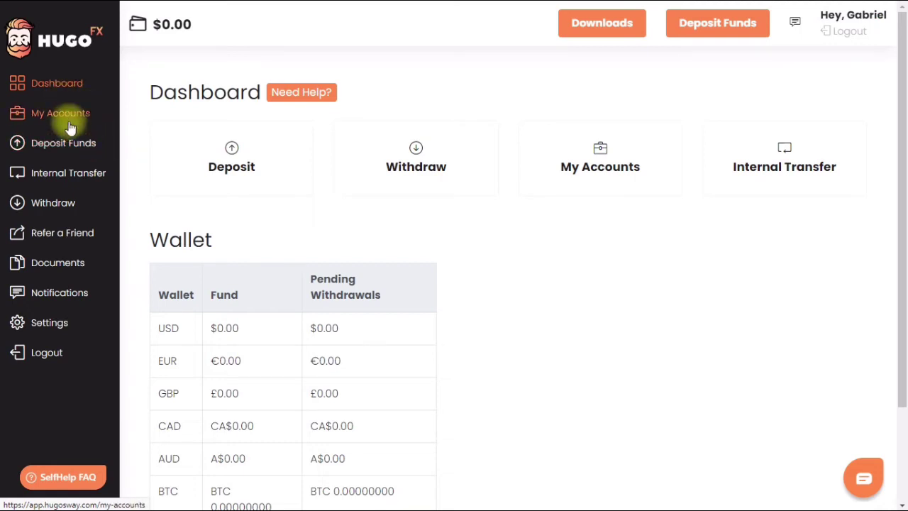
View the list of existing trading accounts and open the form for creating a new account
click(65, 117)
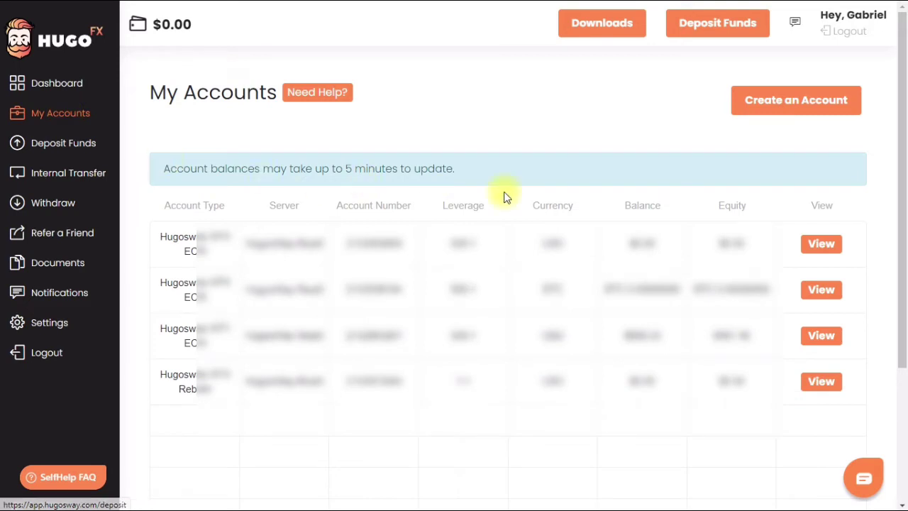
click(793, 101)
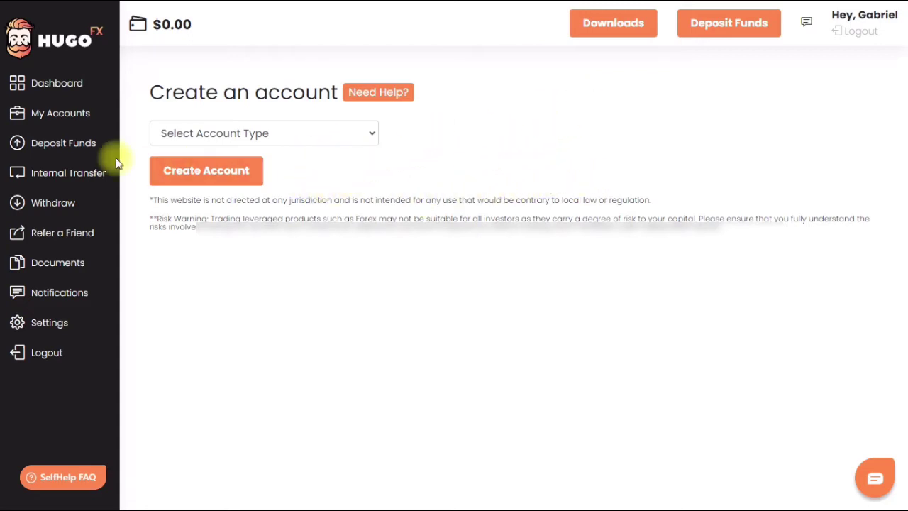
Submit a deposit request of $50 to the USD wallet using Bitcoin via INSTACOINS
click(79, 152)
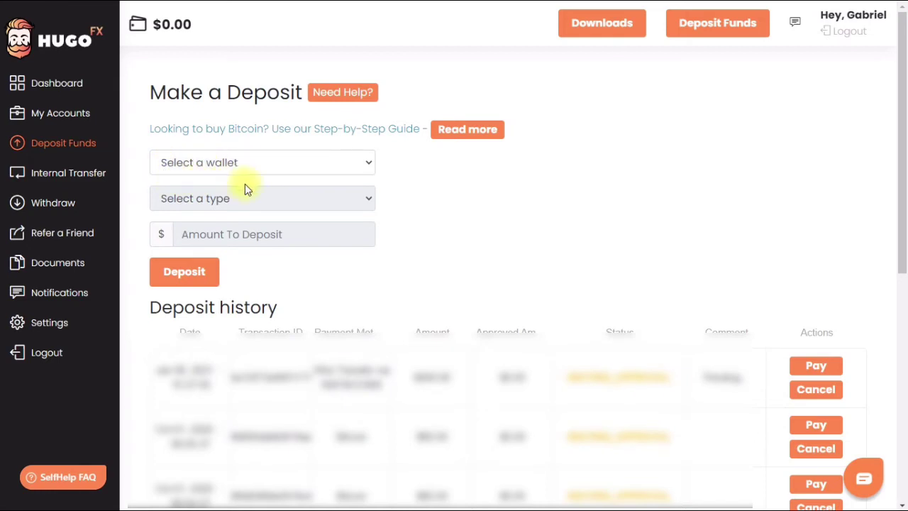
click(358, 170)
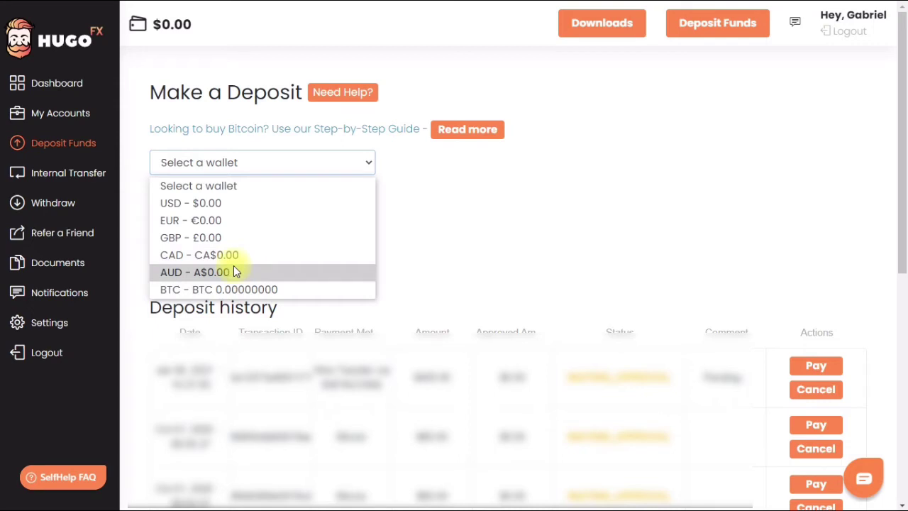
click(241, 203)
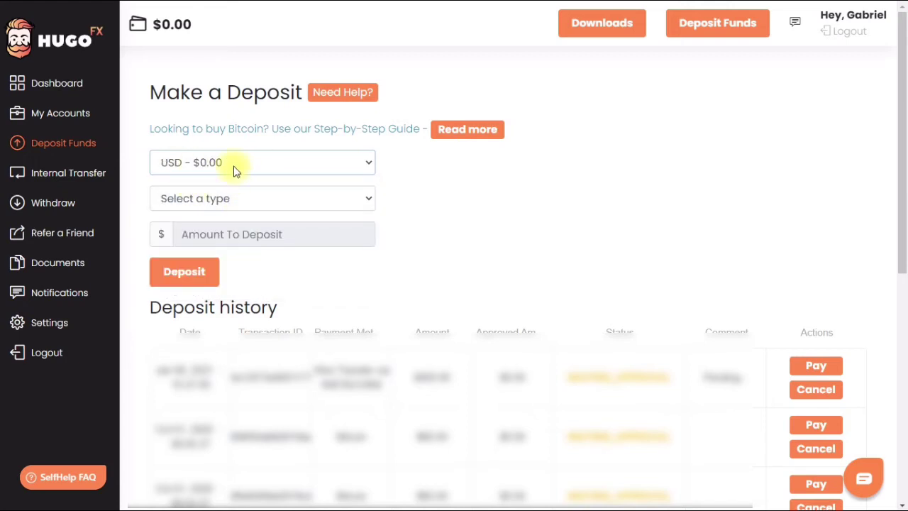
click(319, 209)
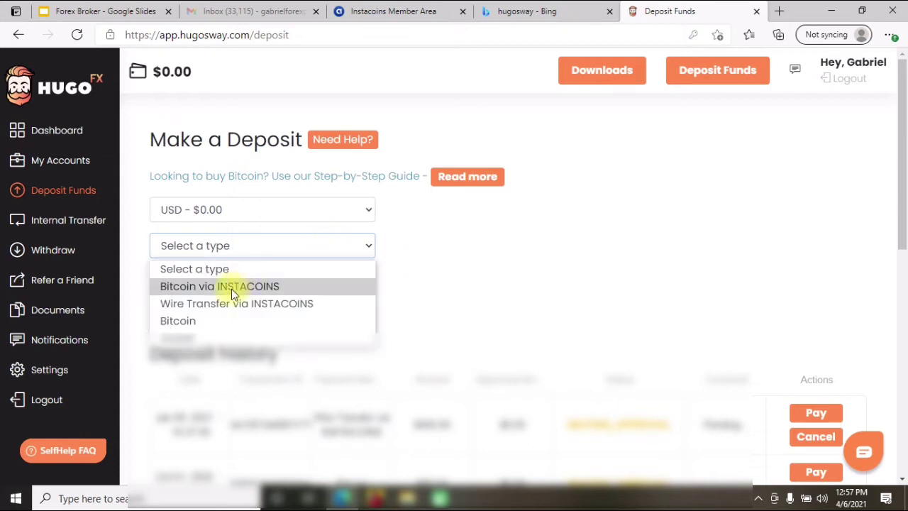
click(234, 286)
click(298, 279)
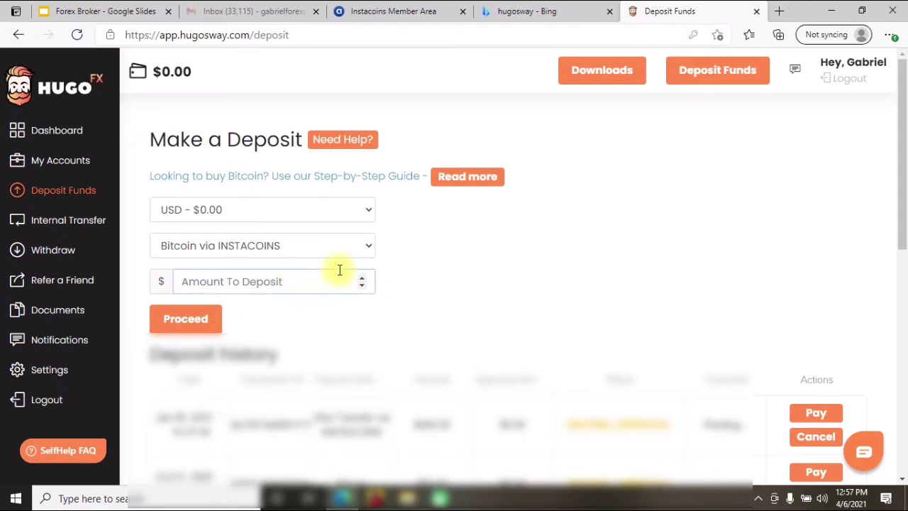
text(50)
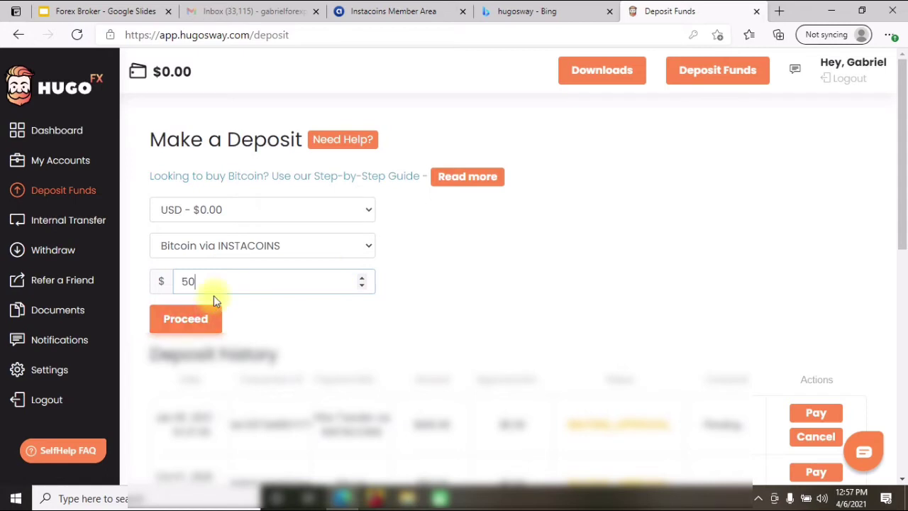
click(192, 323)
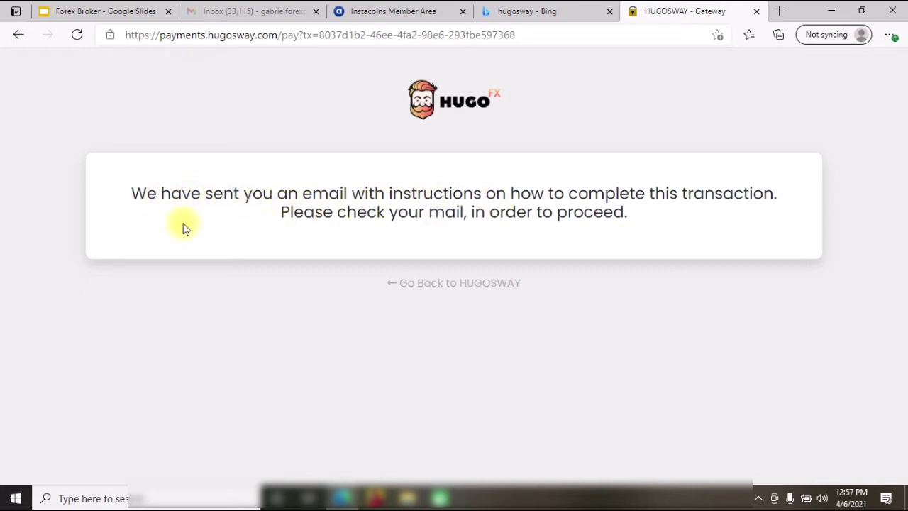
Switch to Gmail, close the Bing search page, and open the "Deposit Request for 50 USD" email
click(249, 10)
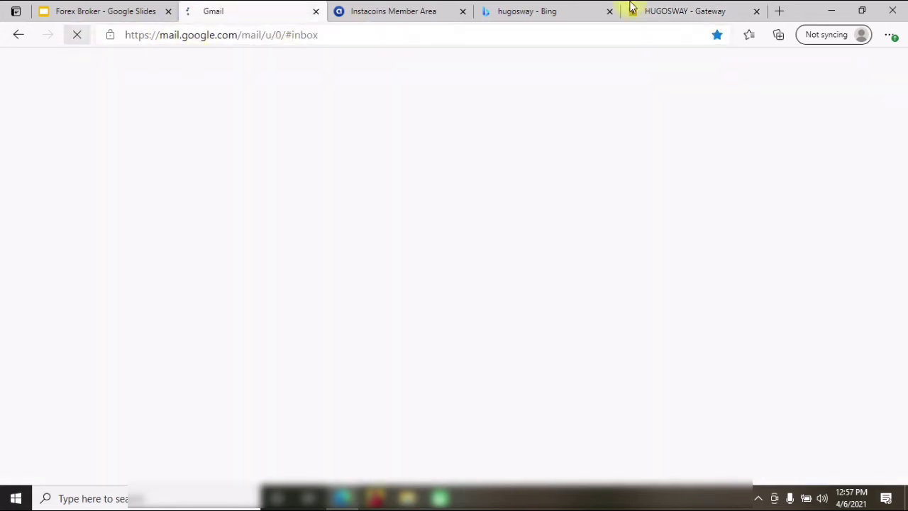
click(698, 10)
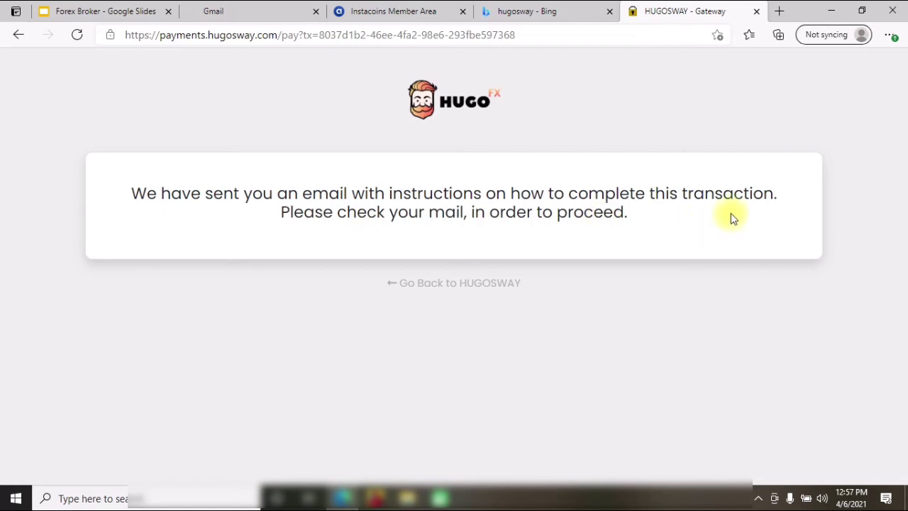
click(239, 9)
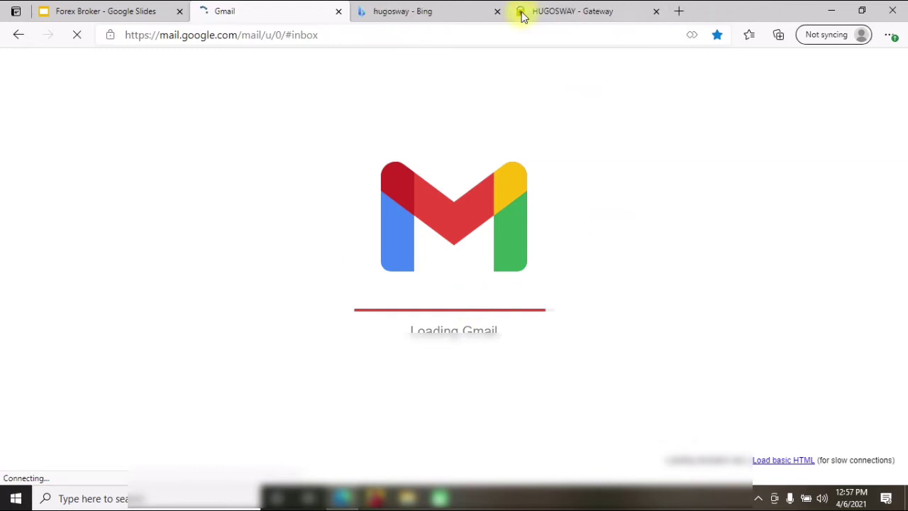
click(493, 9)
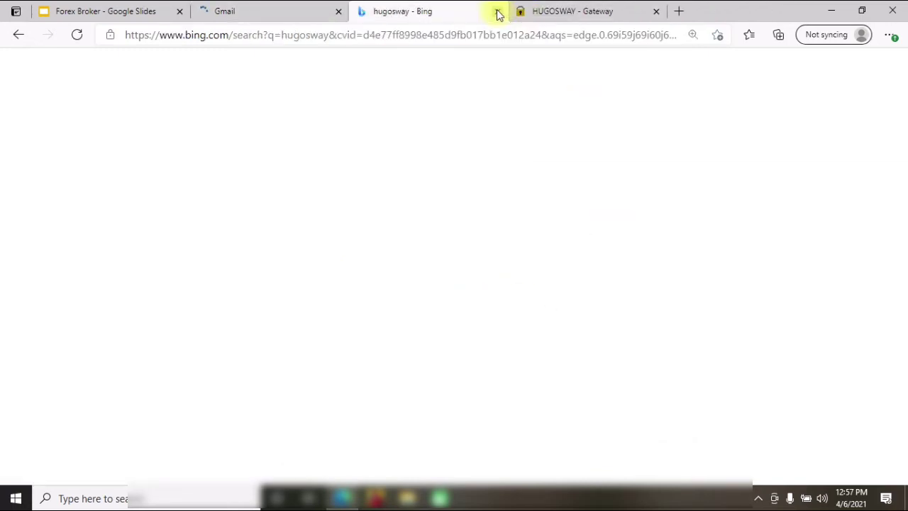
click(266, 6)
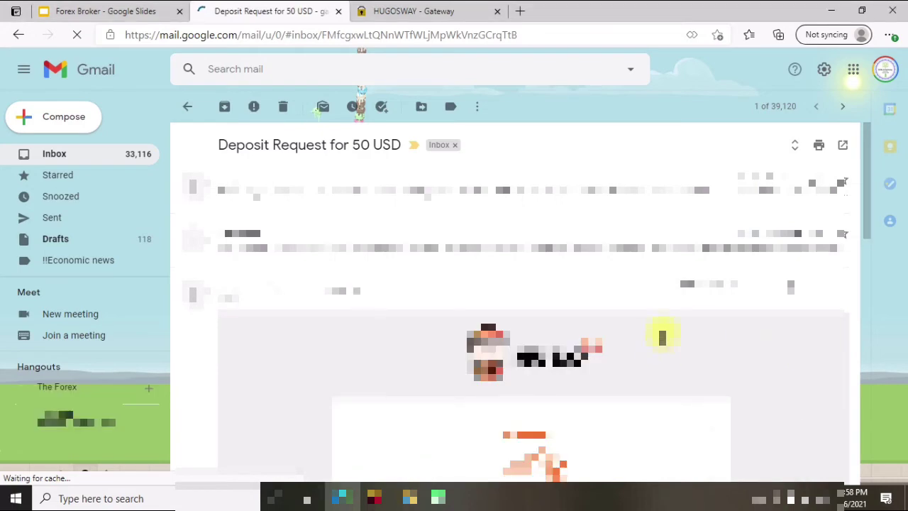
Read the email's deposit instructions, highlighting the one-time Bitcoin address and the note about authorizing the transaction in "My Account"
scroll(716, 337, down, 3)
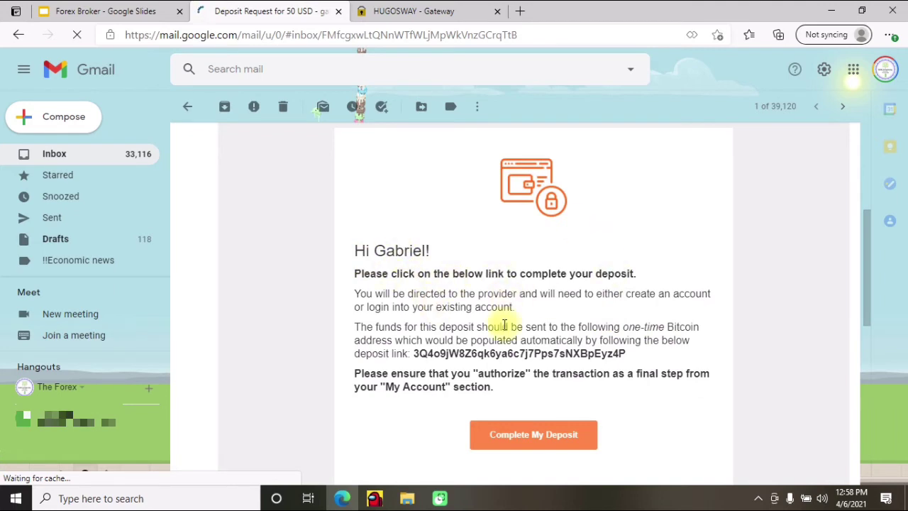
scroll(454, 234, down, 1)
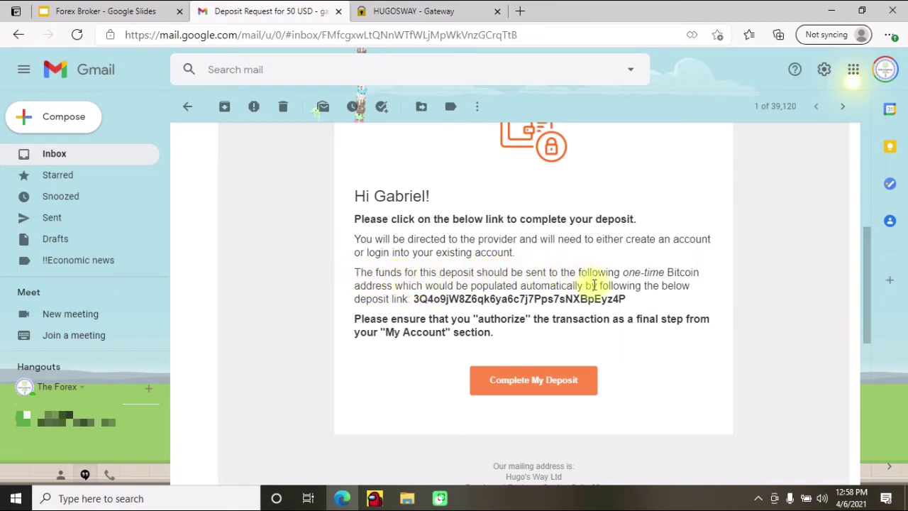
drag(624, 271, 621, 310)
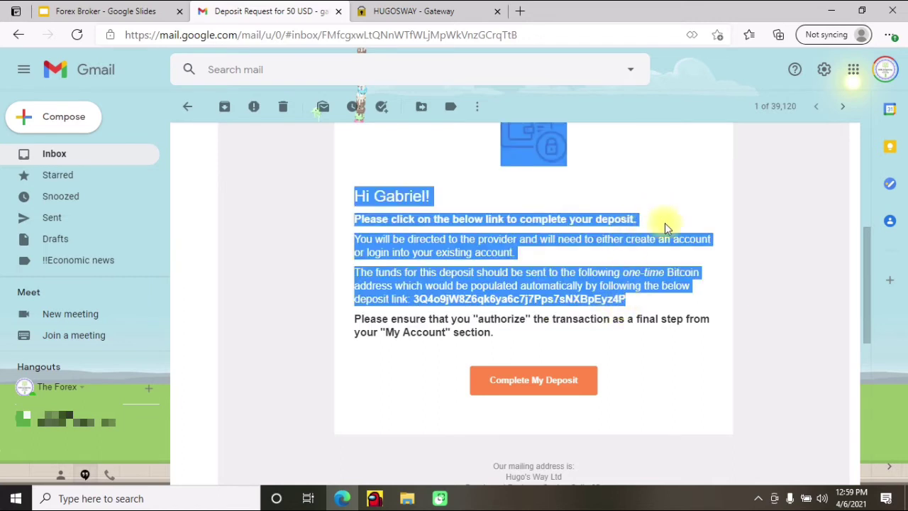
click(610, 263)
drag(414, 301, 624, 300)
click(493, 289)
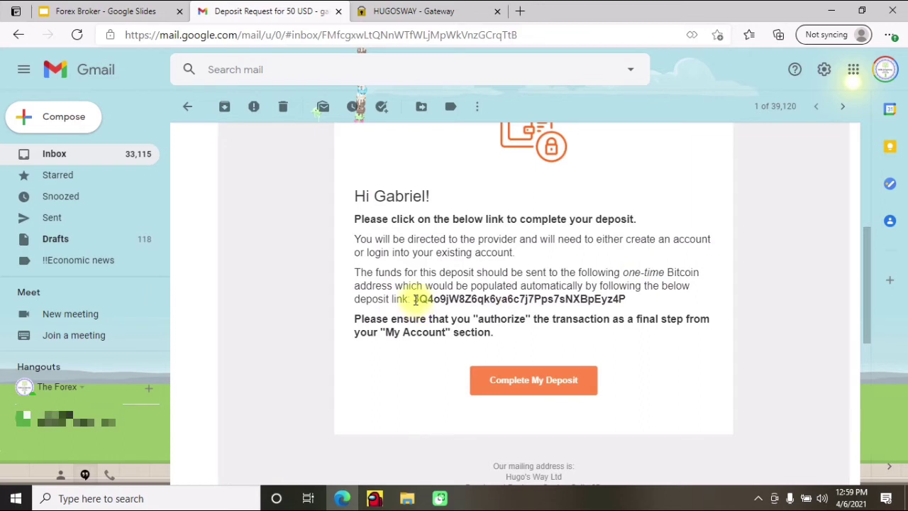
drag(435, 302, 386, 287)
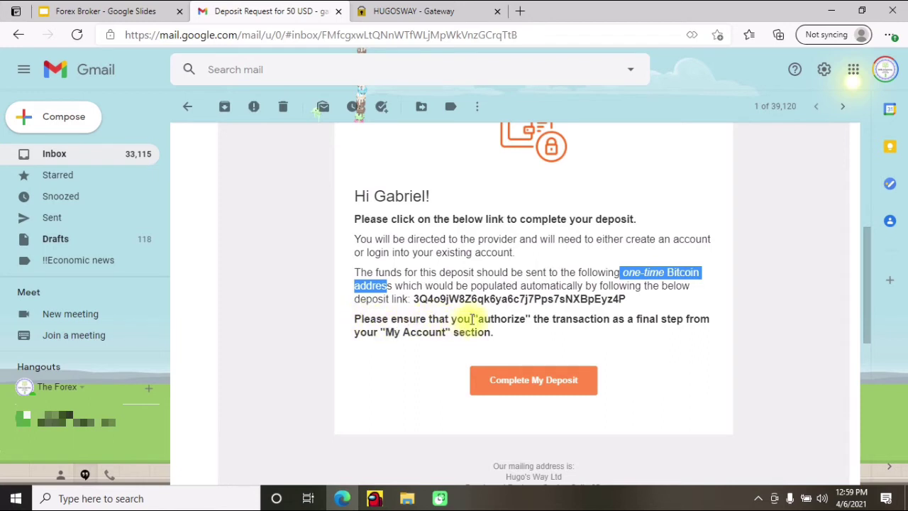
drag(473, 318, 531, 320)
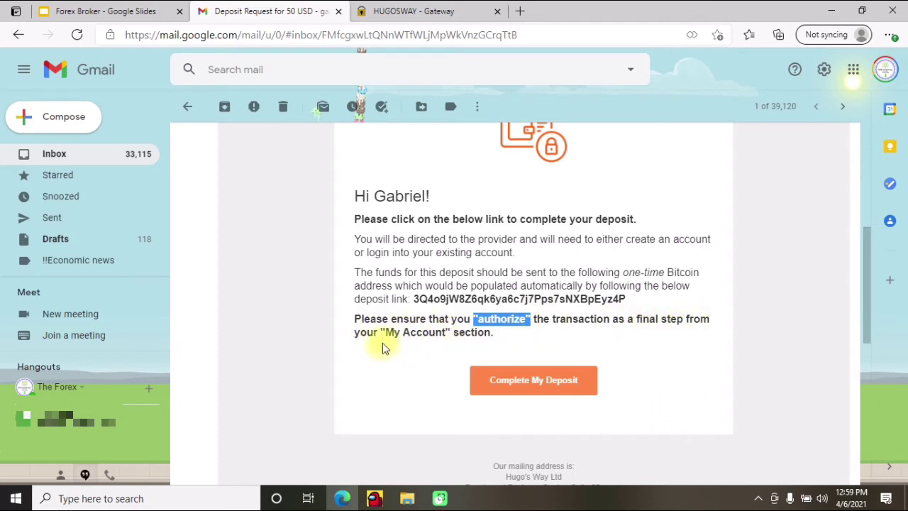
drag(381, 333, 447, 334)
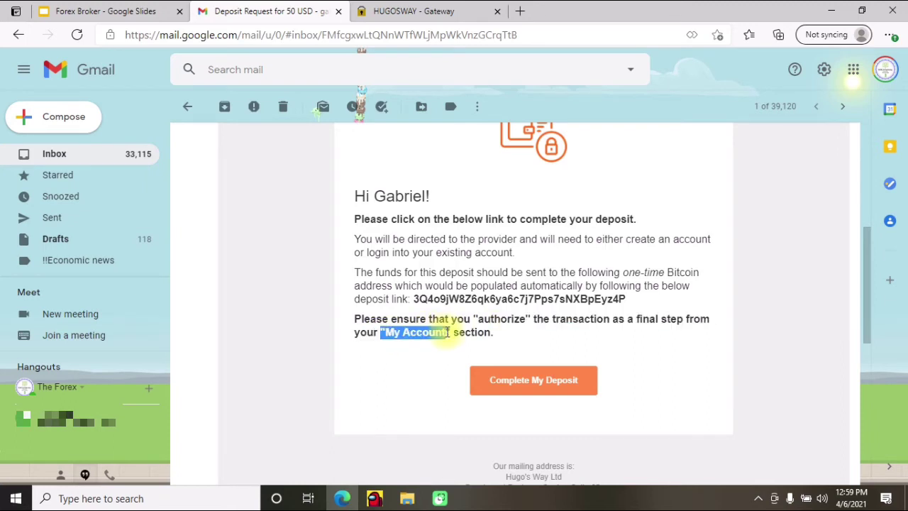
Continue to the Instacoins deposit page through the email's Complete My Deposit link
click(528, 383)
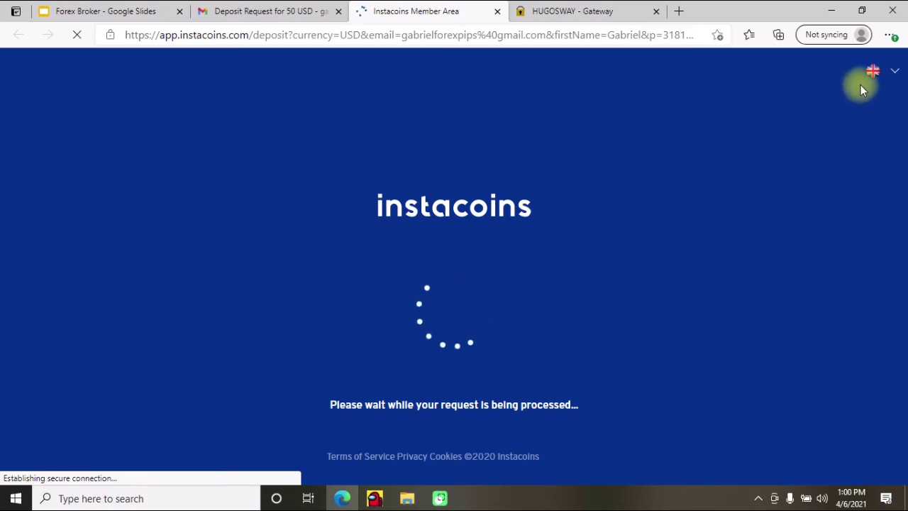
click(895, 74)
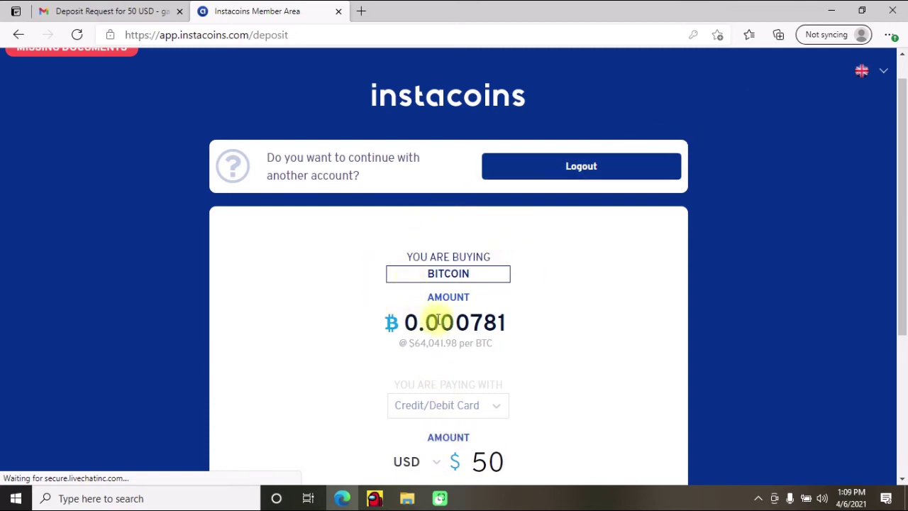
Submit the $50 Bitcoin purchase with Credit/Debit Card, accepting the terms and refund policy, and go to the card fields on the payment page
scroll(480, 317, down, 2)
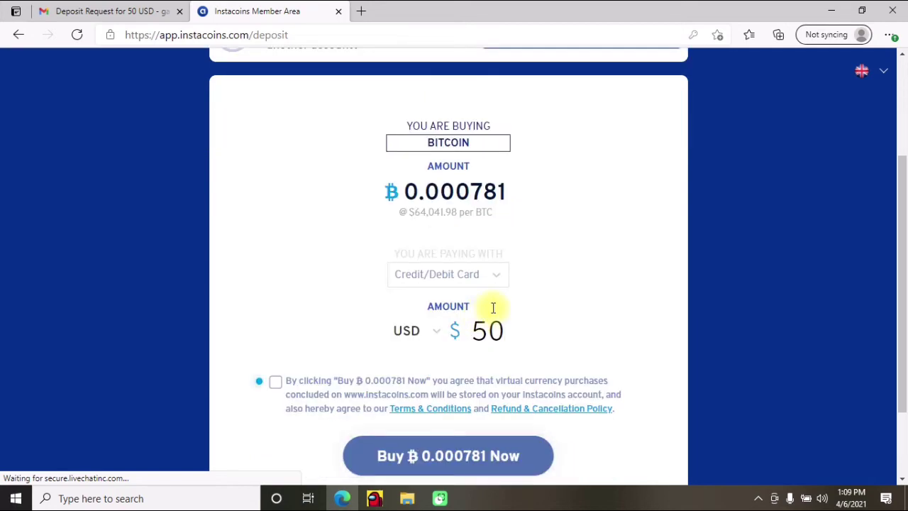
click(486, 275)
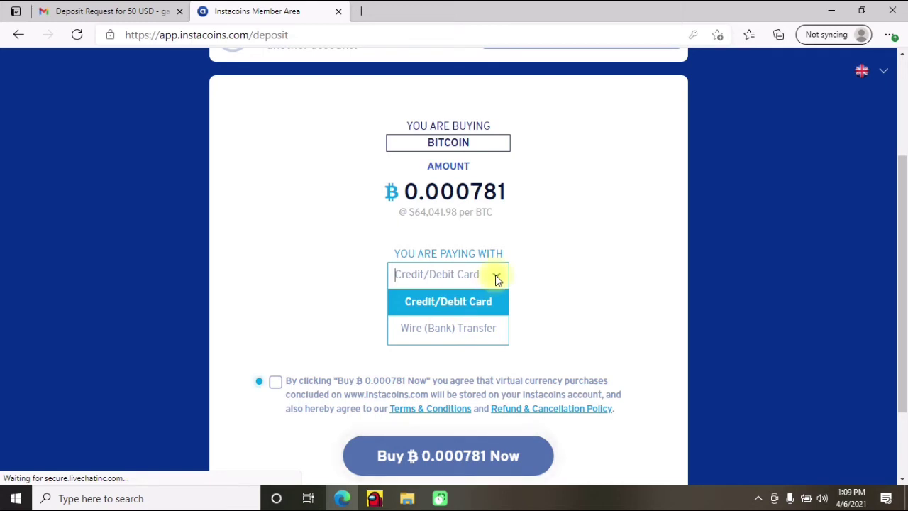
click(497, 279)
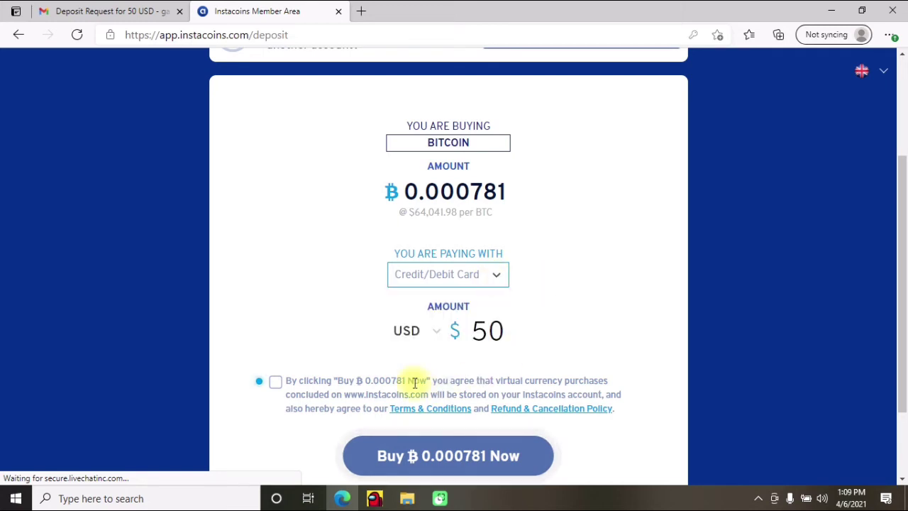
click(276, 383)
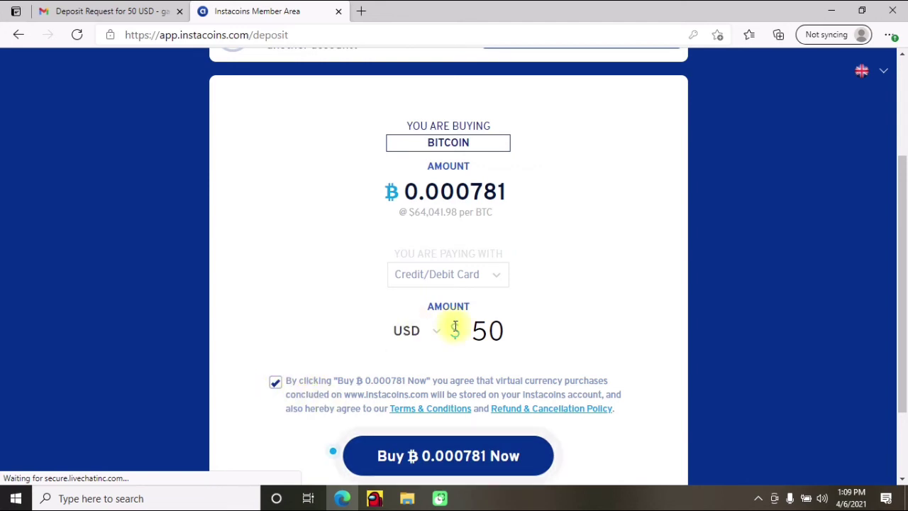
scroll(437, 347, down, 2)
click(439, 364)
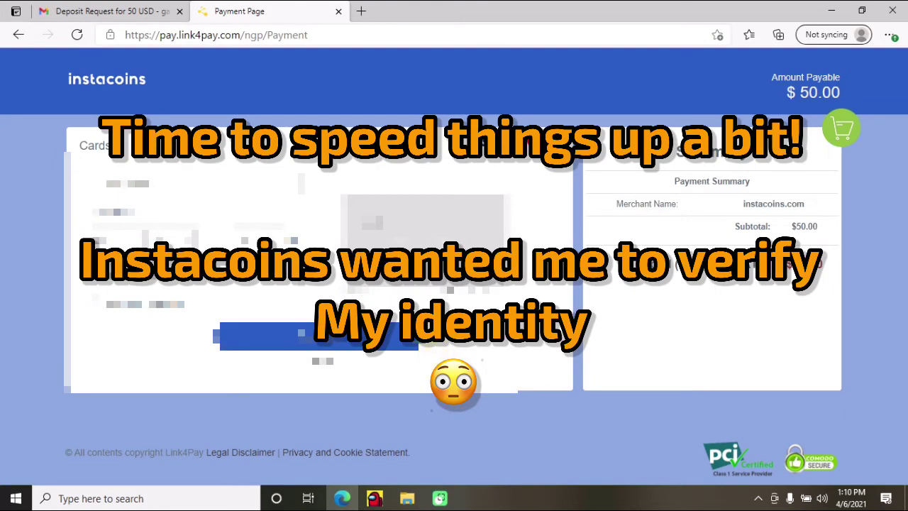
click(178, 186)
click(173, 235)
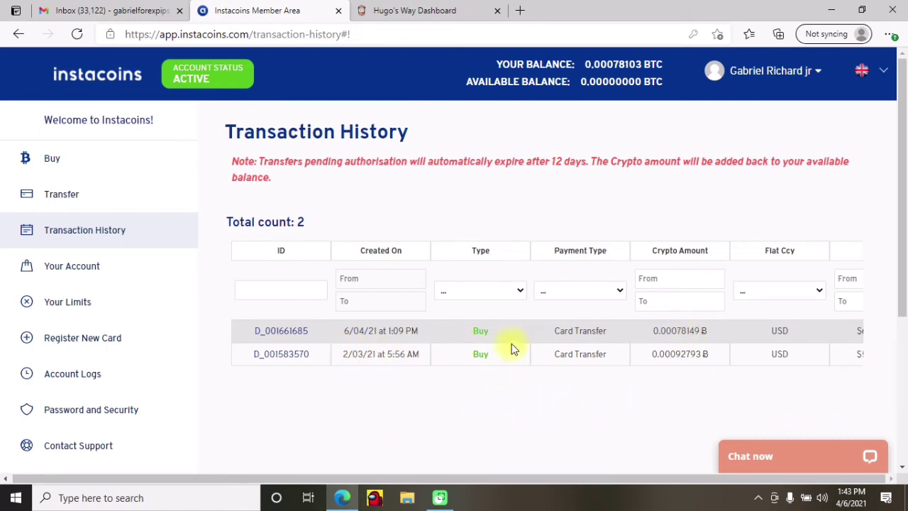
Examine all columns of the Instacoins transaction history and open the details of the most recent Bitcoin purchase
scroll(520, 330, right, 10)
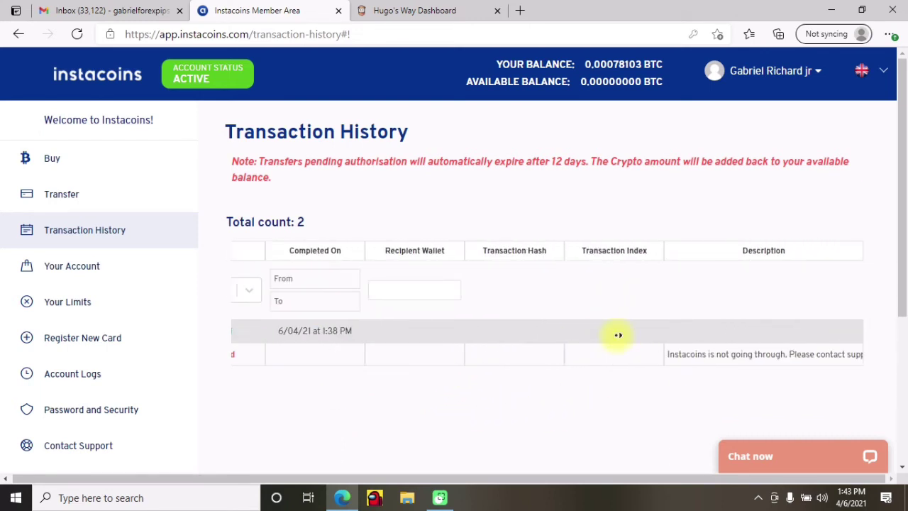
scroll(418, 333, left, 10)
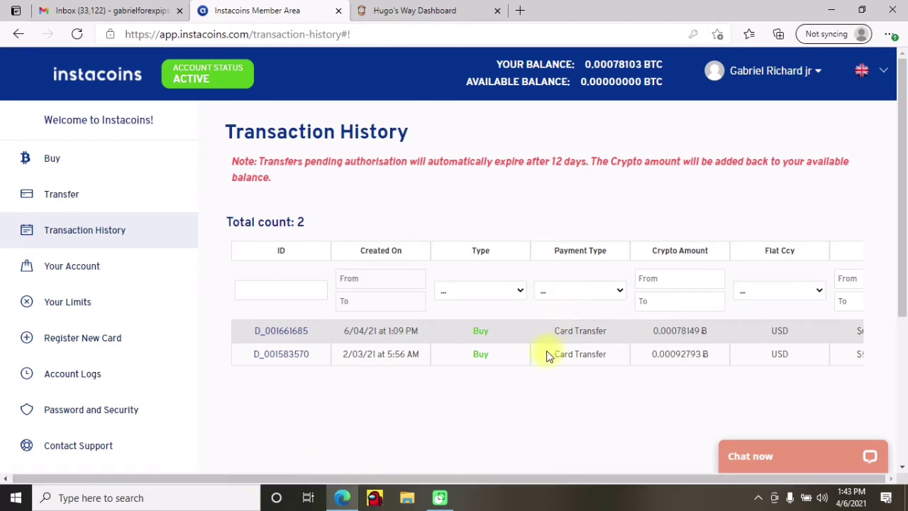
middle_click(551, 329)
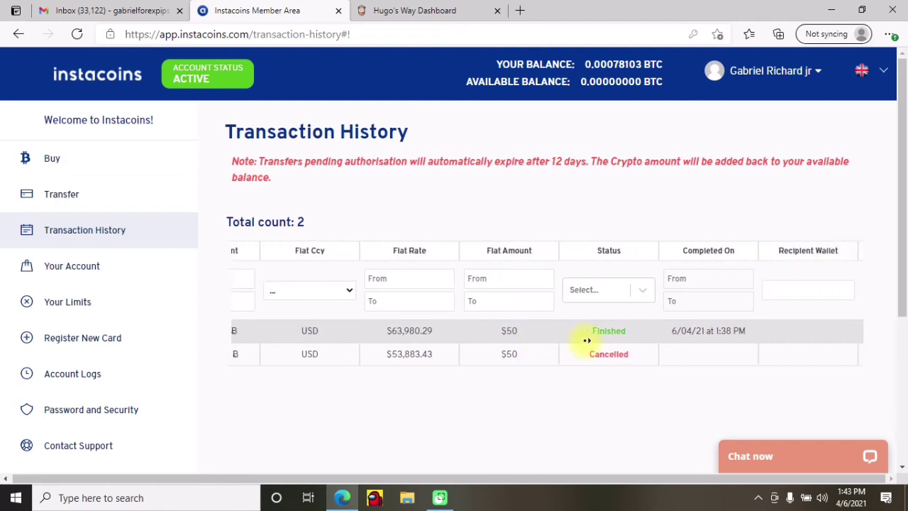
click(497, 348)
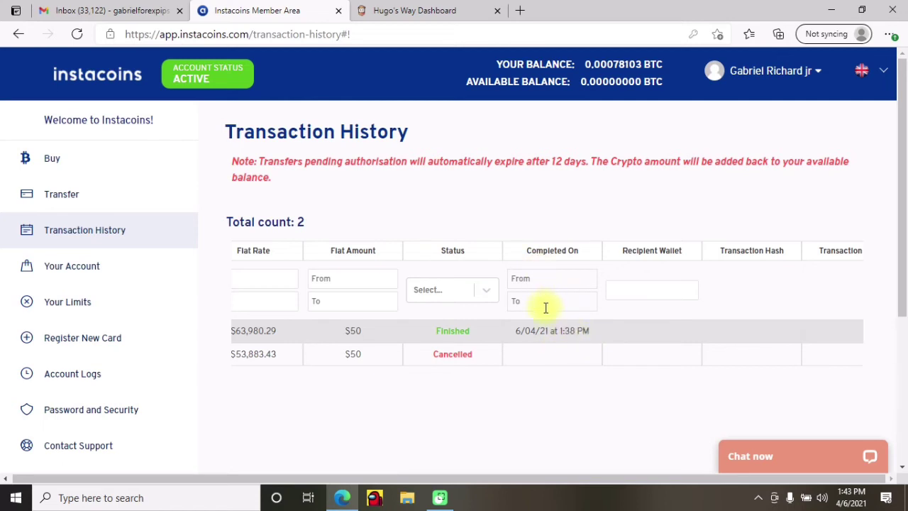
scroll(285, 334, left, 10)
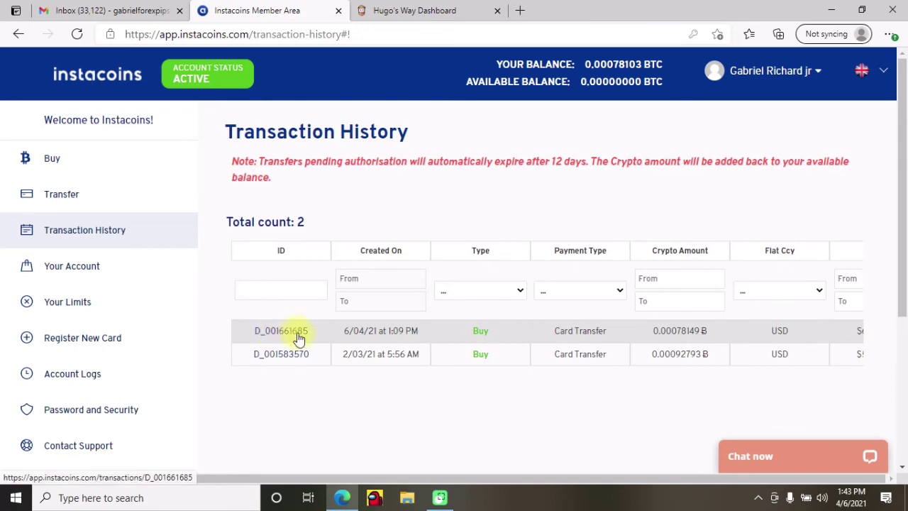
click(290, 338)
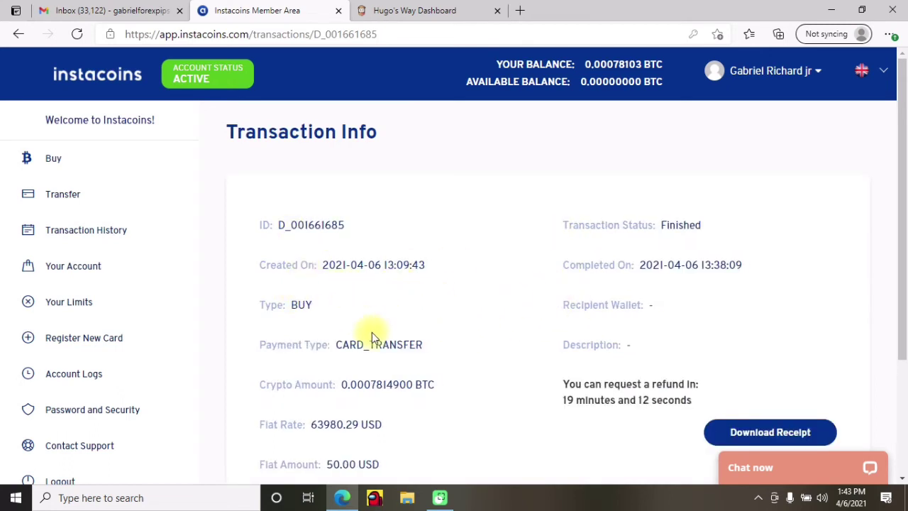
Examine the Bitcoin purchase's transaction info, including its status, crypto amount, fiat amount and refund countdown
scroll(399, 335, down, 1)
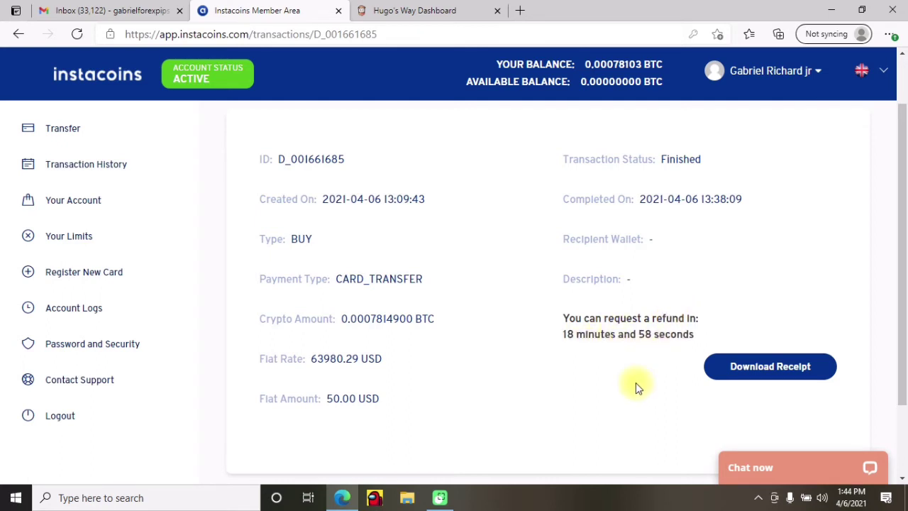
scroll(636, 382, up, 1)
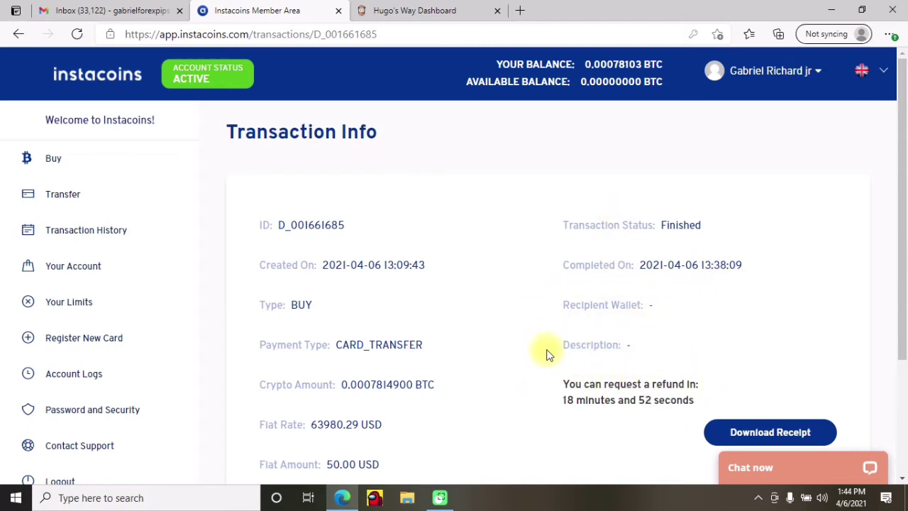
scroll(543, 355, down, 1)
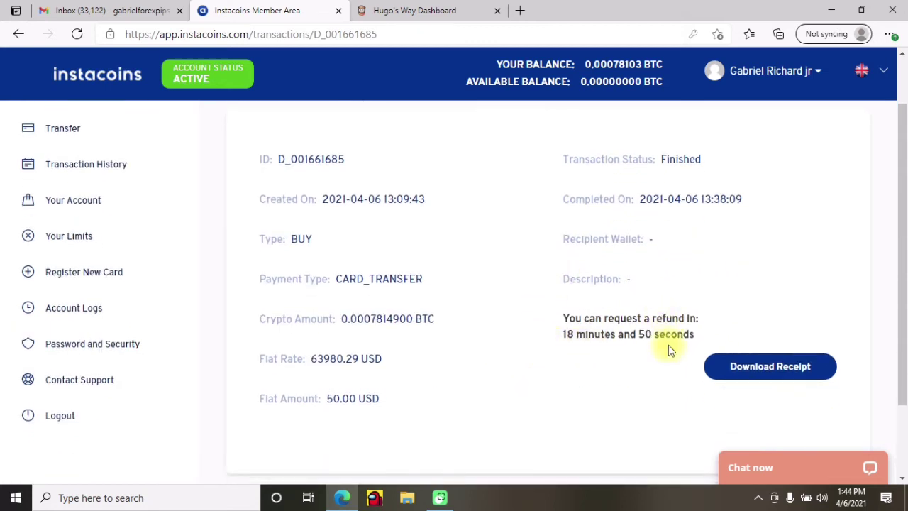
scroll(539, 347, up, 1)
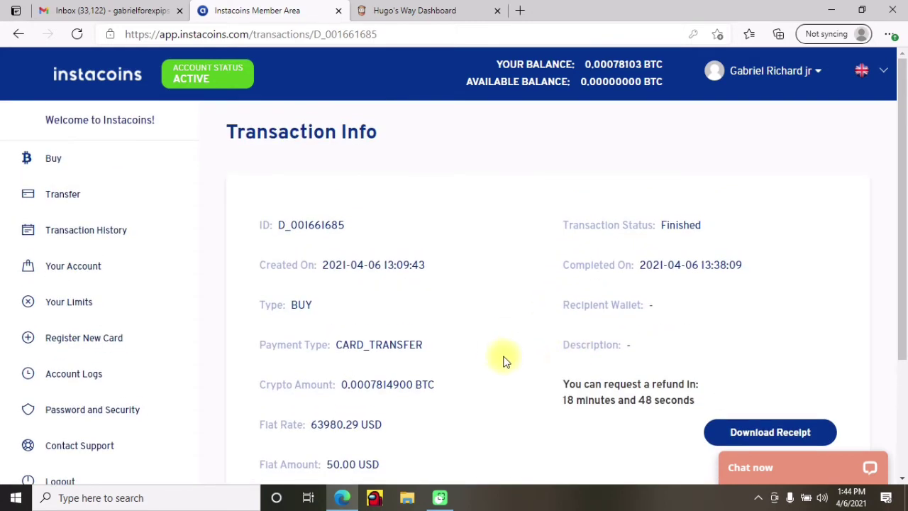
scroll(561, 343, down, 1)
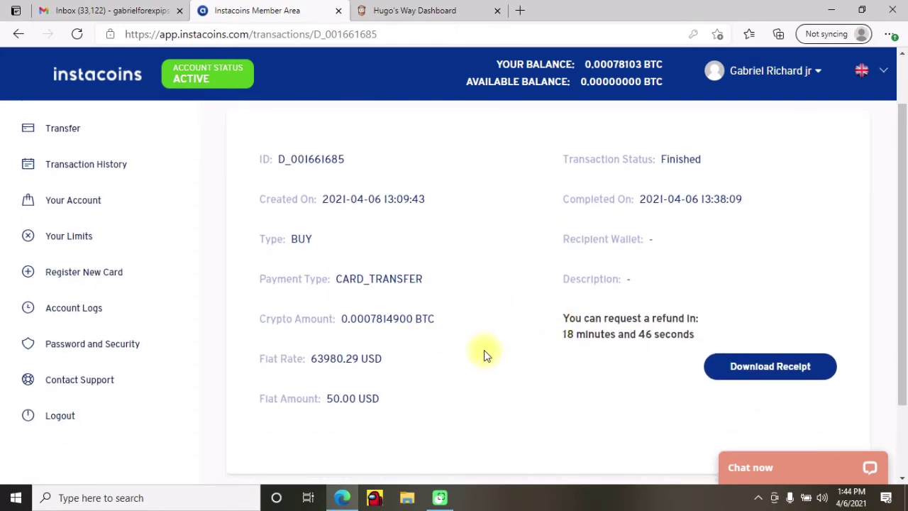
scroll(501, 352, up, 1)
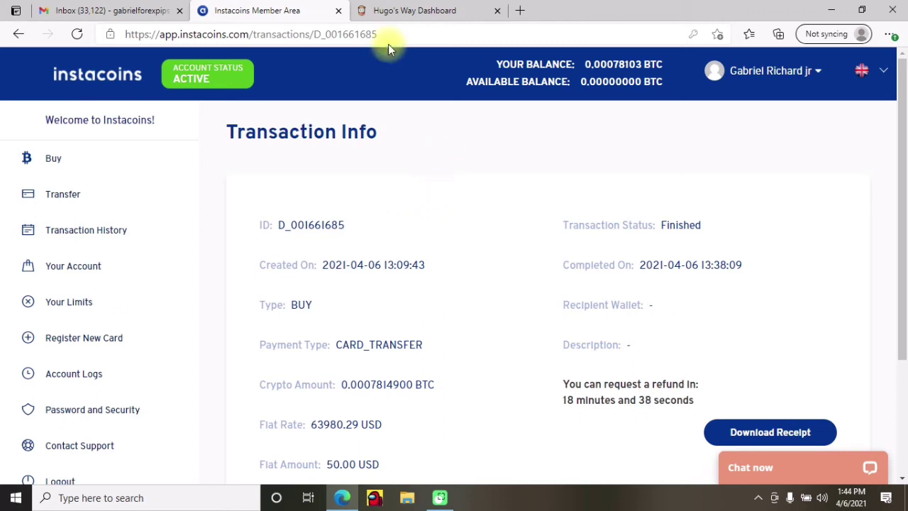
Switch to the Hugo's Way dashboard and check the $50 Instacoins deposit's status in the deposit history
click(414, 8)
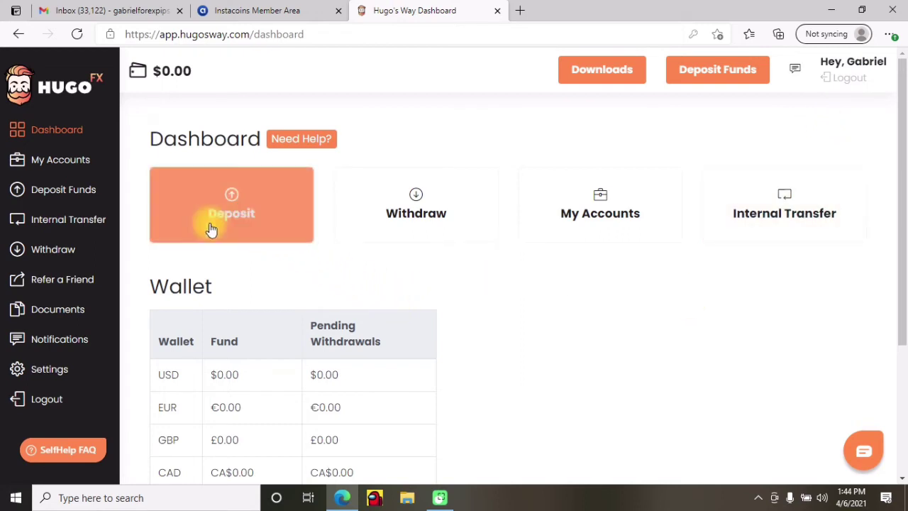
click(232, 204)
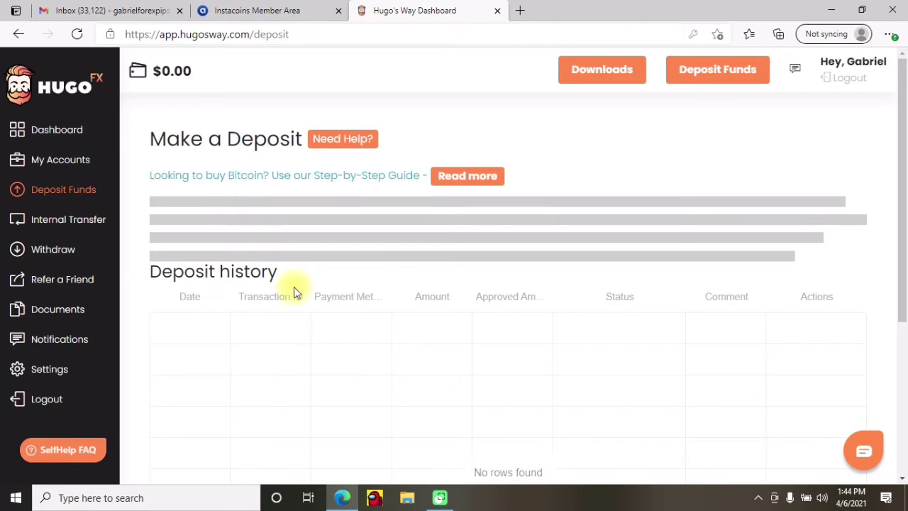
scroll(475, 336, down, 1)
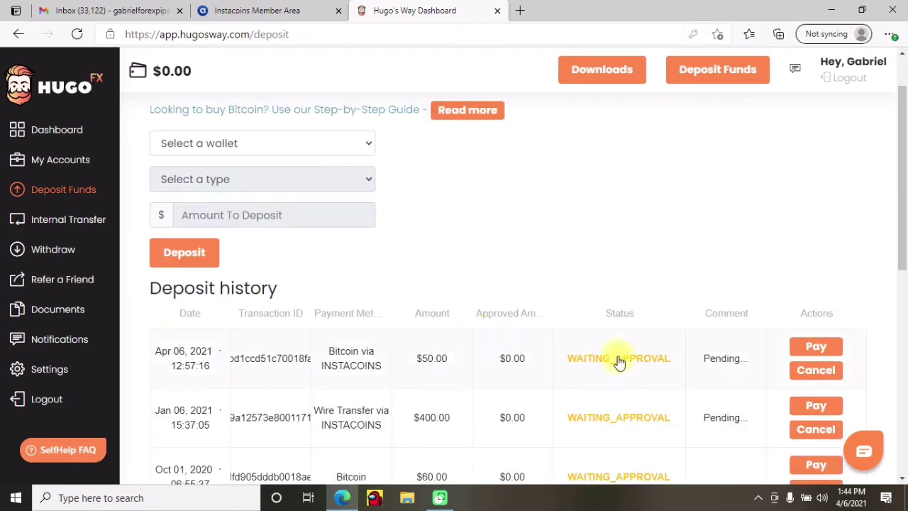
Switch to Gmail and open the "Deposit Request for 50 USD" email from the inbox
click(102, 7)
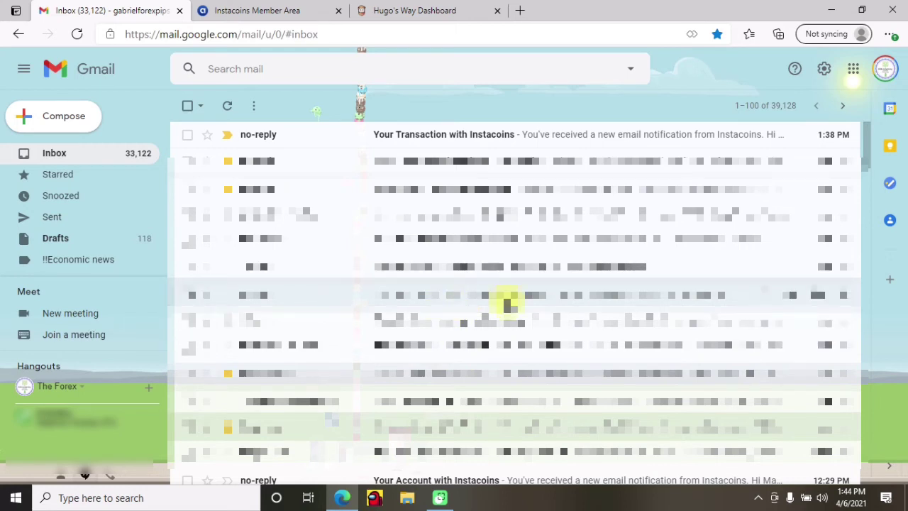
scroll(509, 303, down, 3)
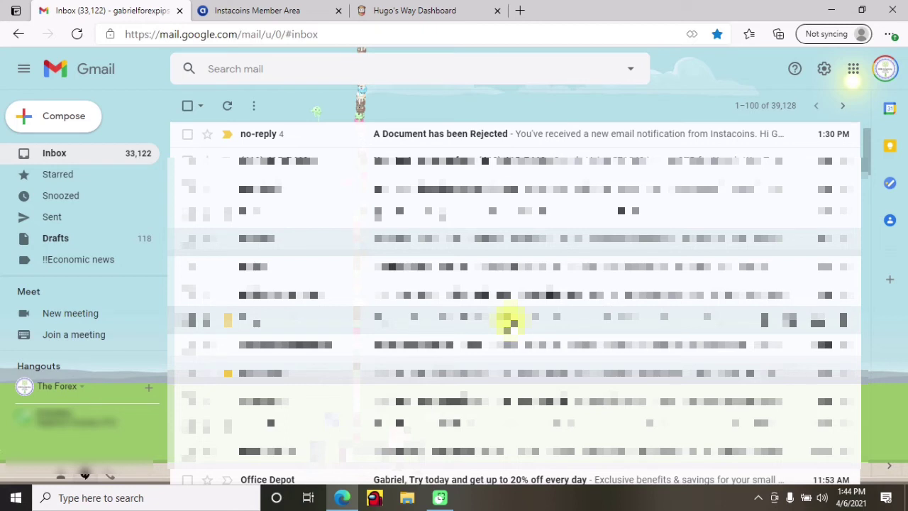
click(508, 321)
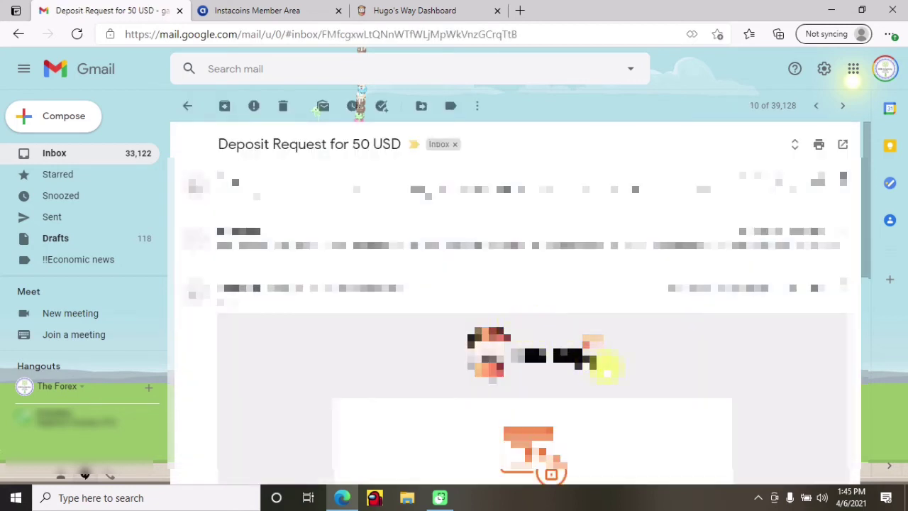
Copy the one-time Bitcoin address from the deposit instructions in the latest Hugosway message of the thread
scroll(639, 371, down, 5)
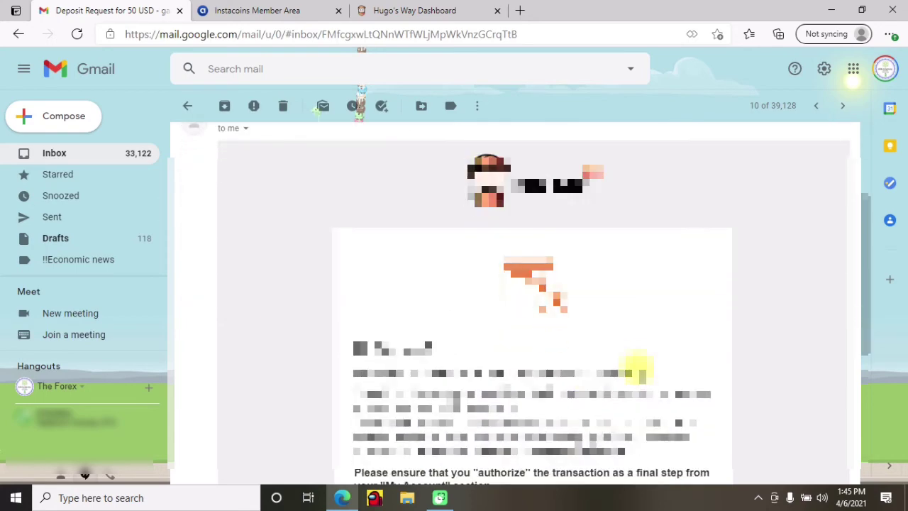
scroll(638, 370, up, 5)
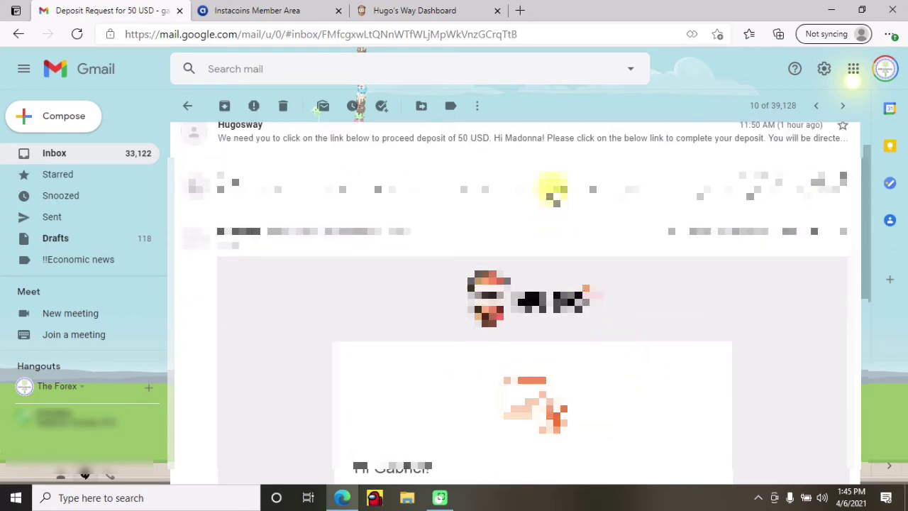
scroll(549, 188, down, 1)
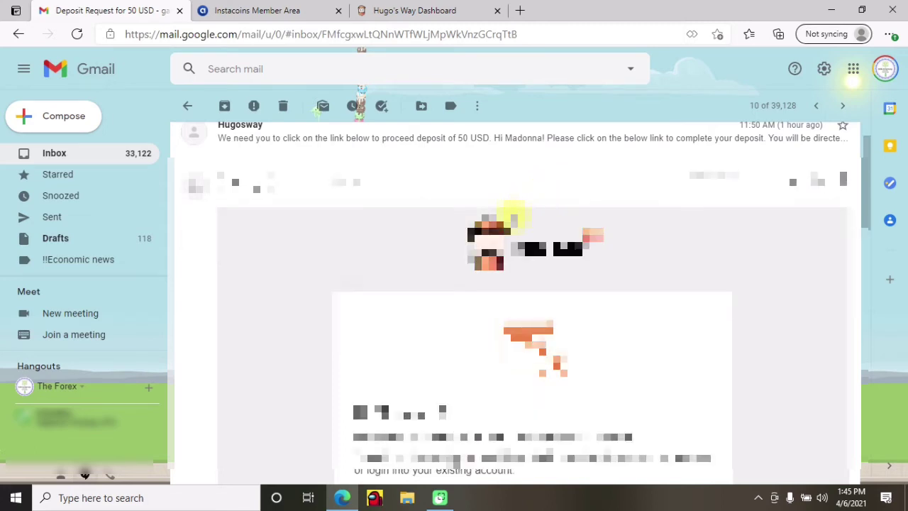
scroll(544, 289, down, 1)
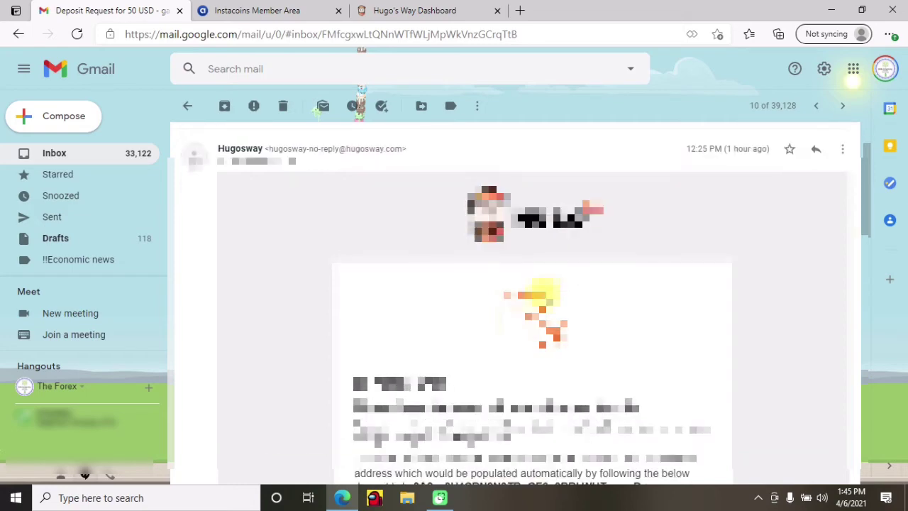
scroll(543, 293, up, 2)
scroll(497, 294, down, 10)
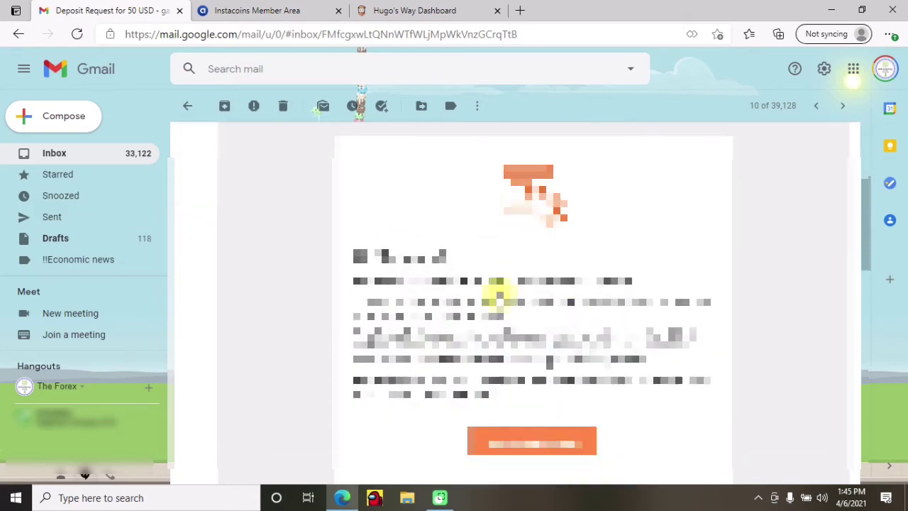
scroll(500, 305, down, 4)
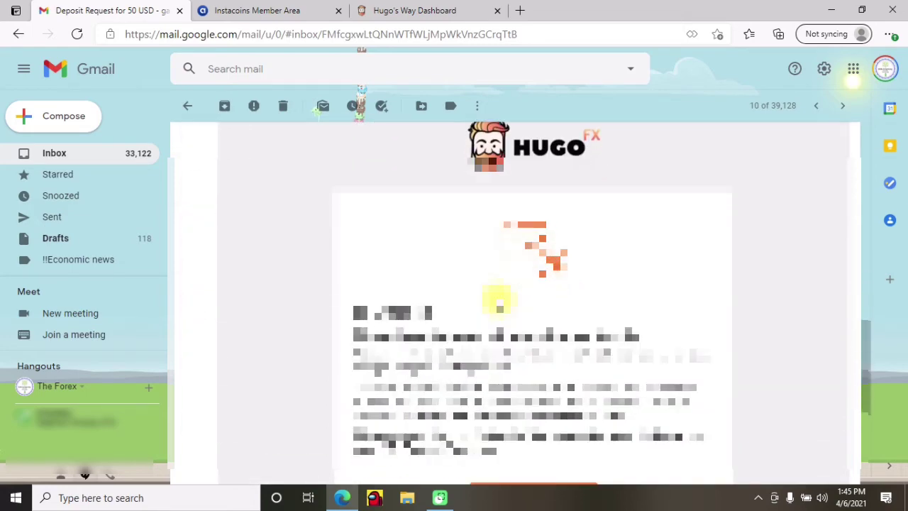
scroll(500, 301, down, 2)
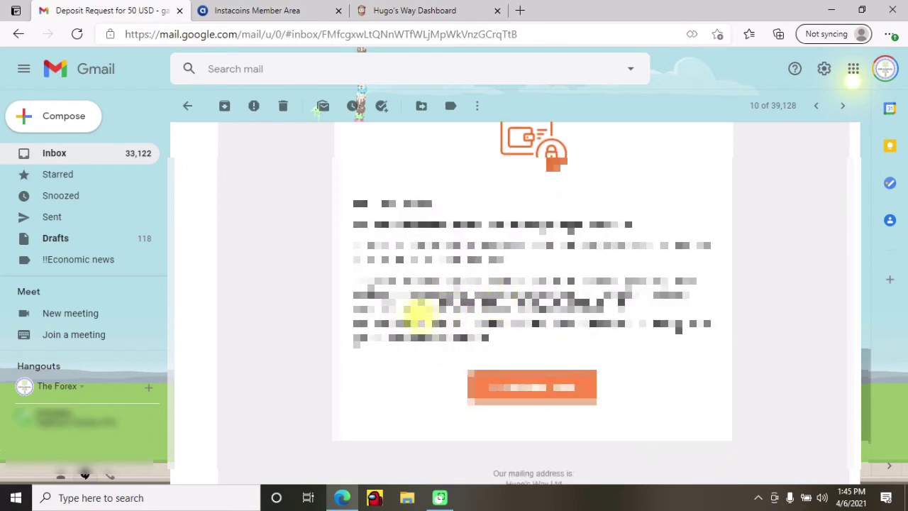
drag(413, 305, 617, 309)
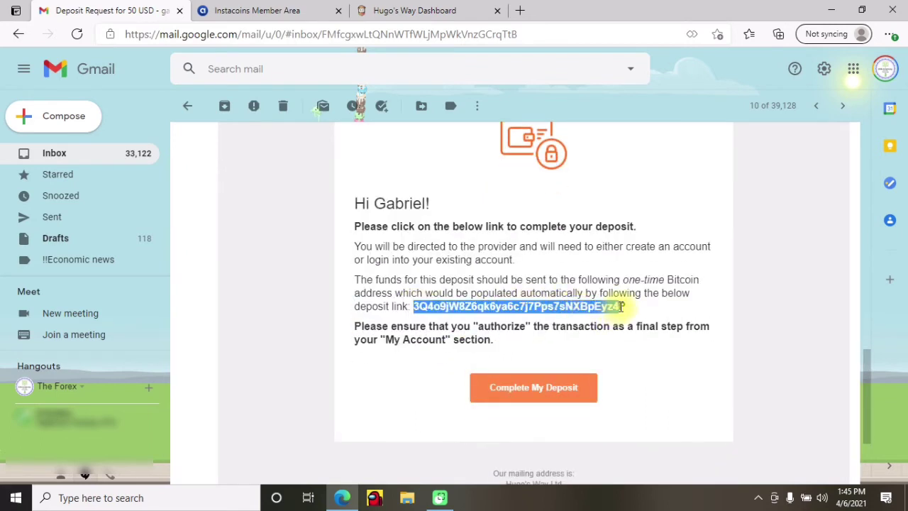
right_click(603, 308)
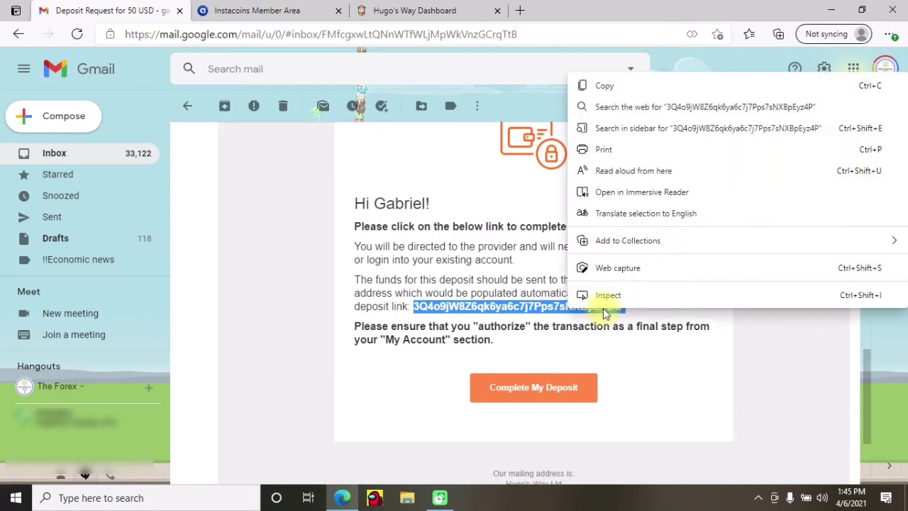
click(605, 86)
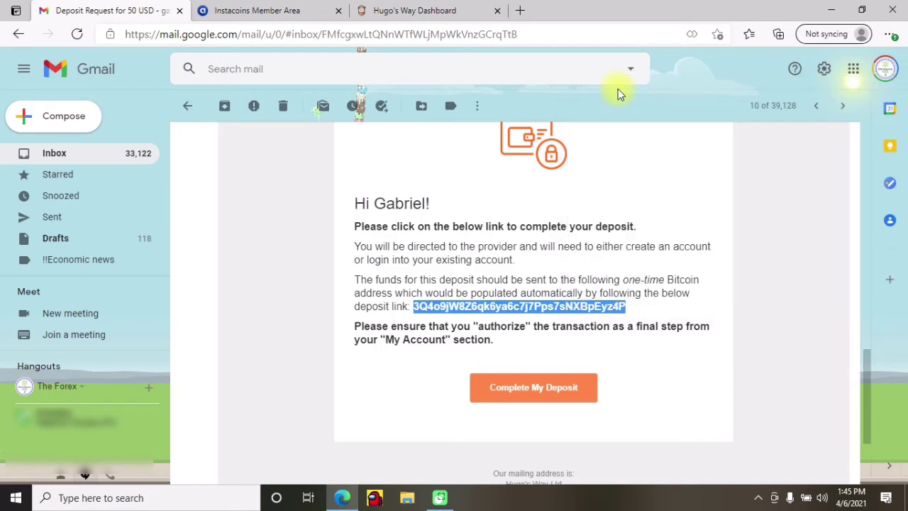
Return to Instacoins, start a Bitcoin transfer and paste the copied one-time address as the destination wallet address
click(291, 7)
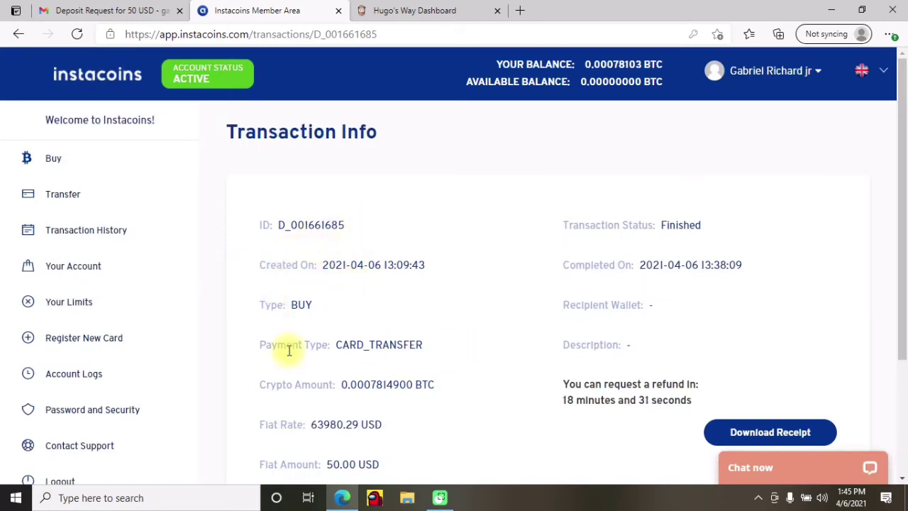
scroll(385, 317, down, 1)
scroll(385, 317, up, 1)
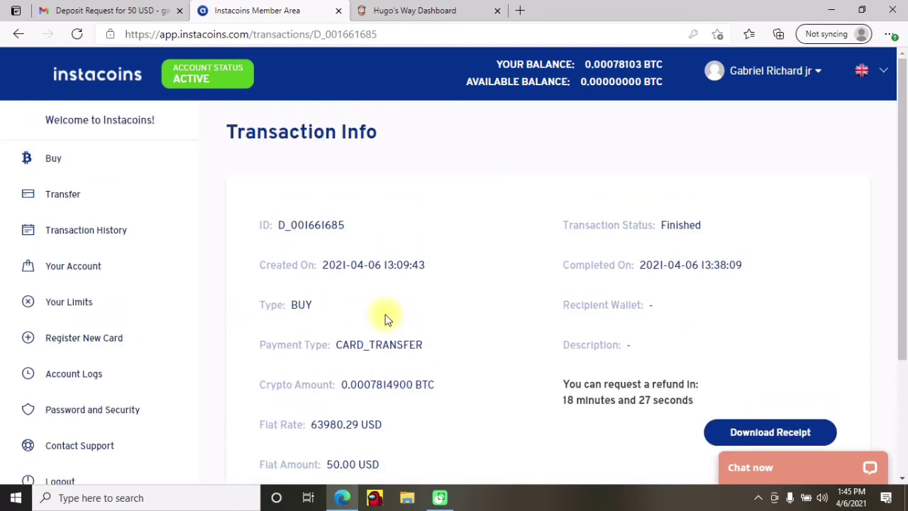
click(60, 198)
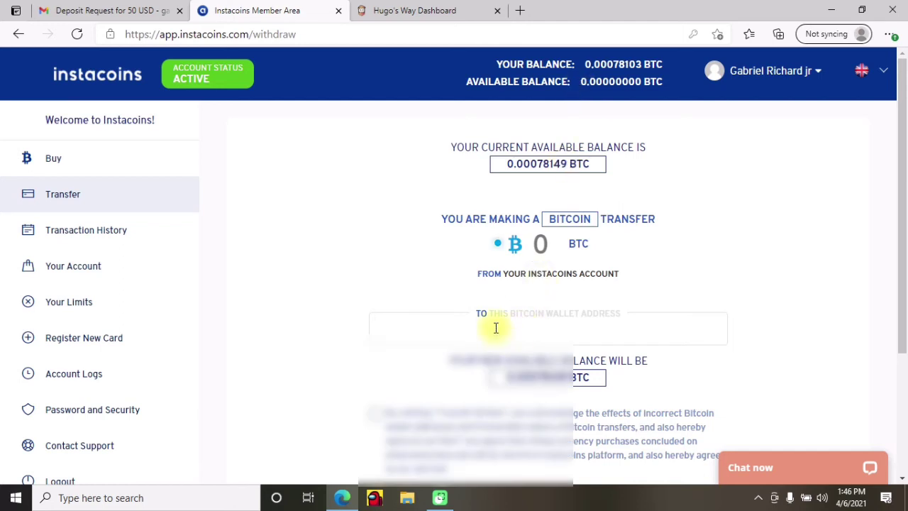
click(499, 330)
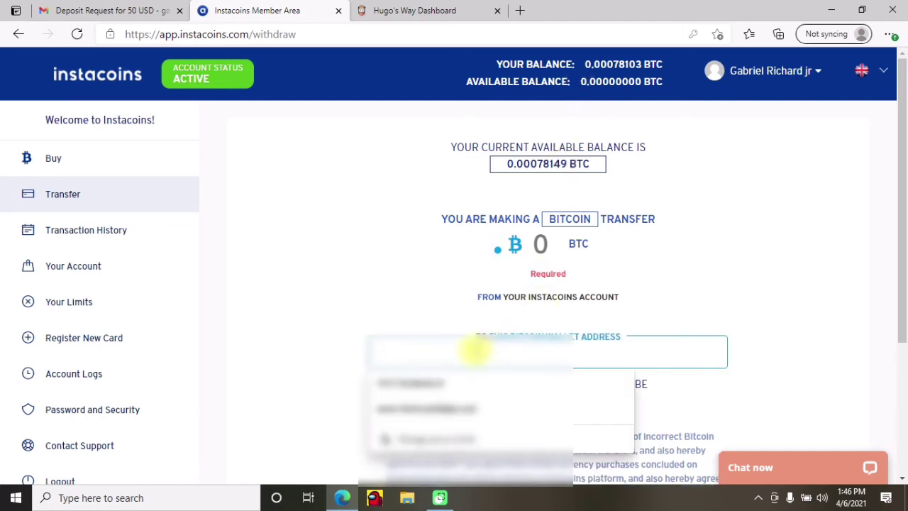
right_click(466, 358)
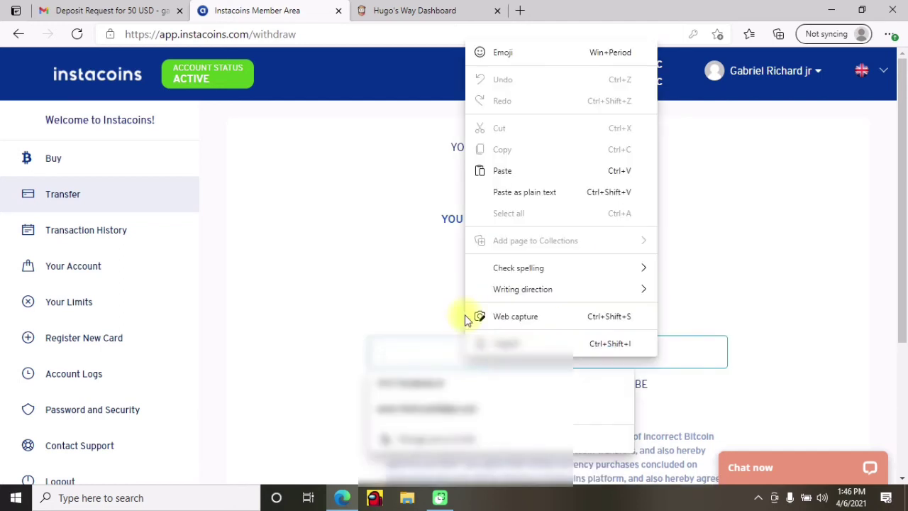
click(499, 173)
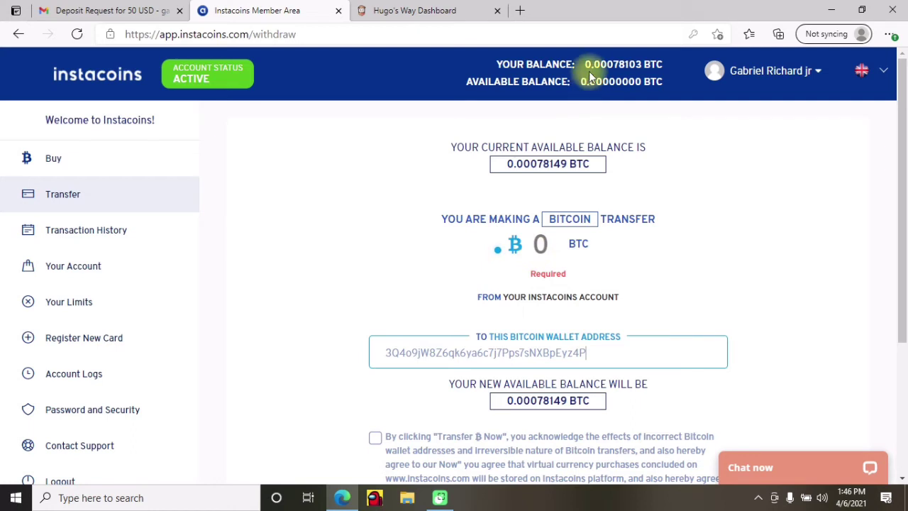
Set the Bitcoin transfer amount to 0.00078103 BTC by copying the account balance from the page header
drag(586, 64, 631, 77)
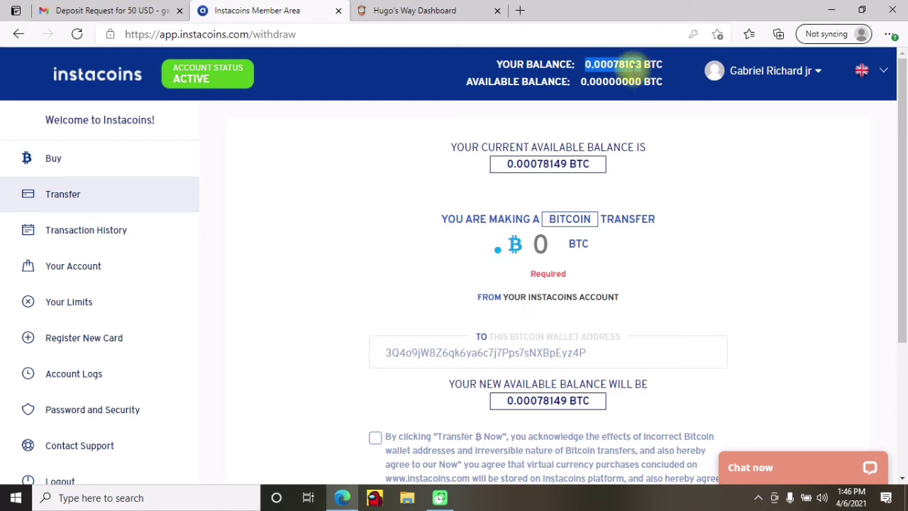
right_click(634, 64)
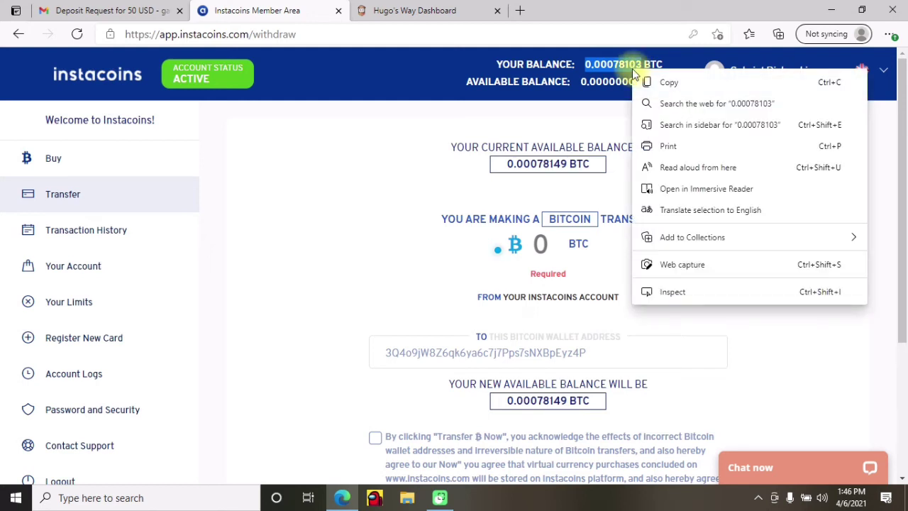
click(669, 83)
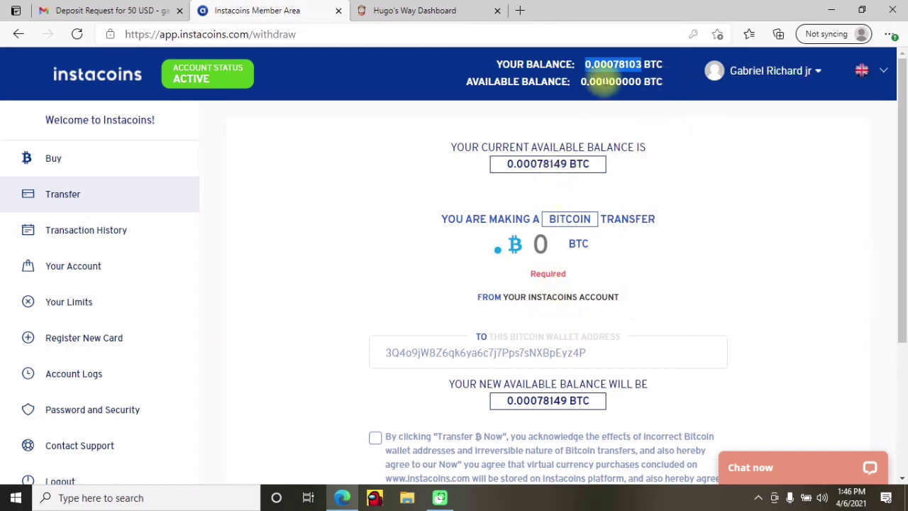
click(546, 243)
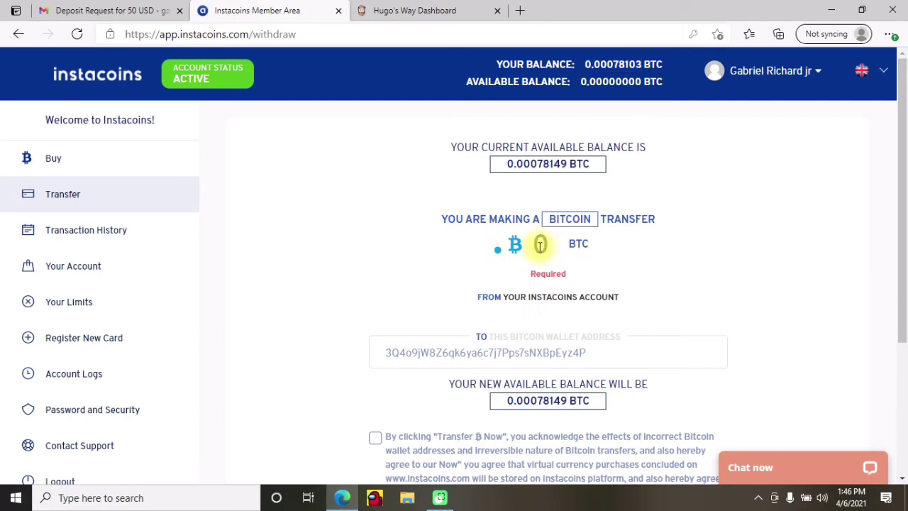
right_click(540, 245)
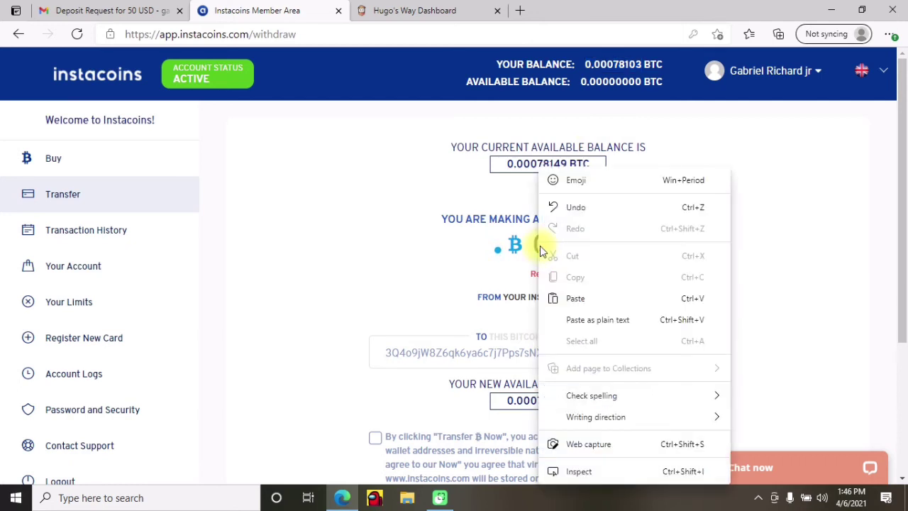
click(580, 296)
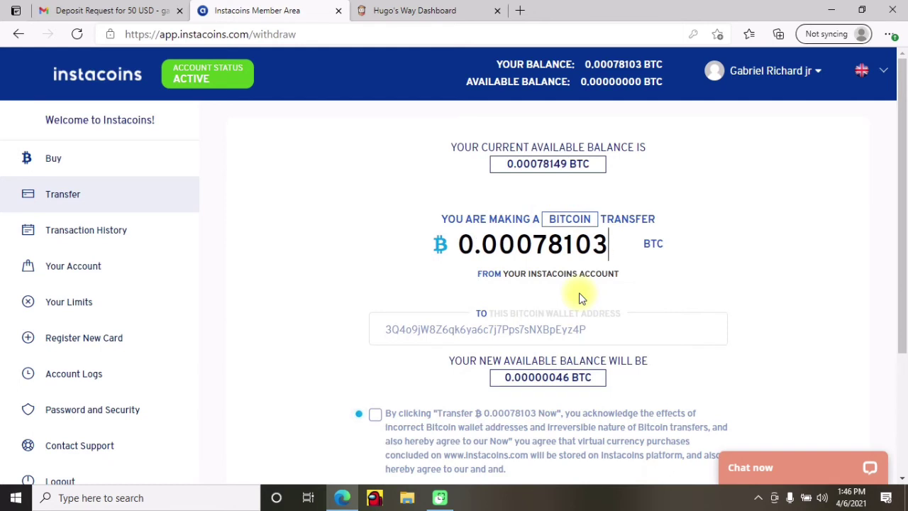
scroll(667, 268, down, 1)
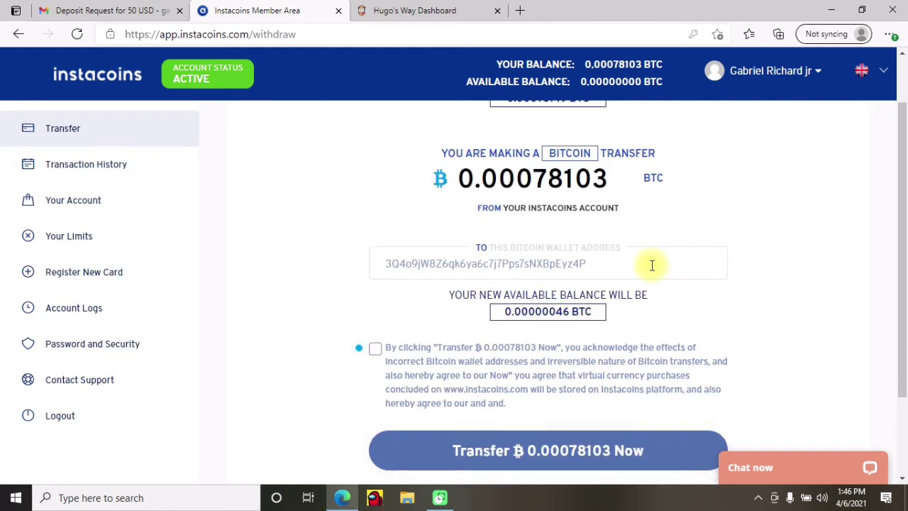
Accept the transfer terms and submit the 0.00078103 BTC transfer to the one-time wallet address
click(376, 353)
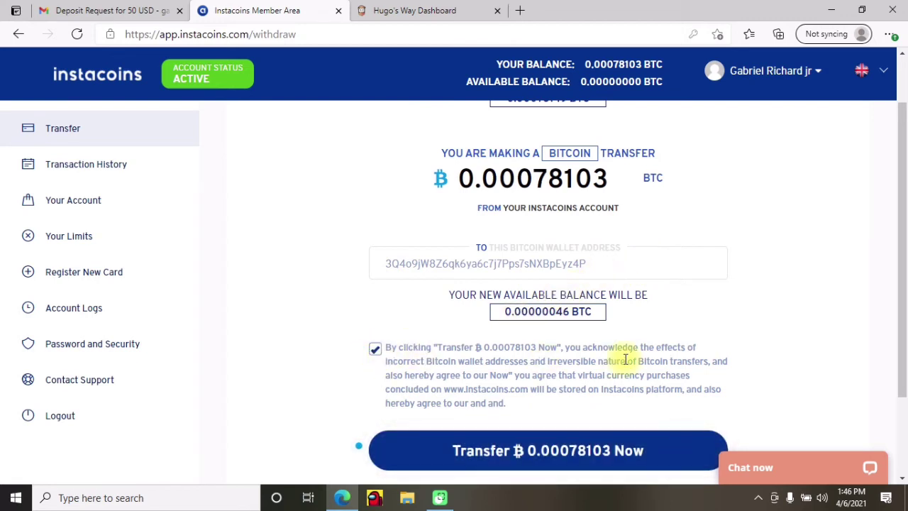
scroll(620, 355, down, 1)
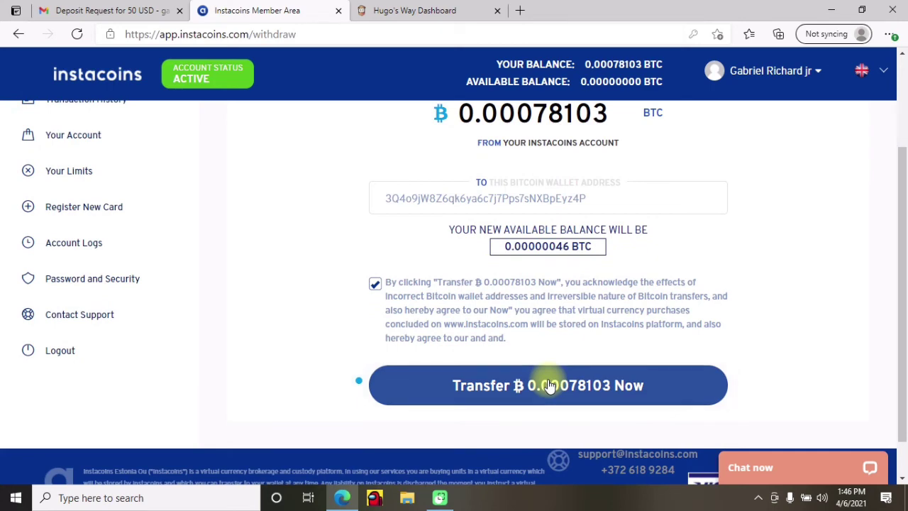
click(547, 383)
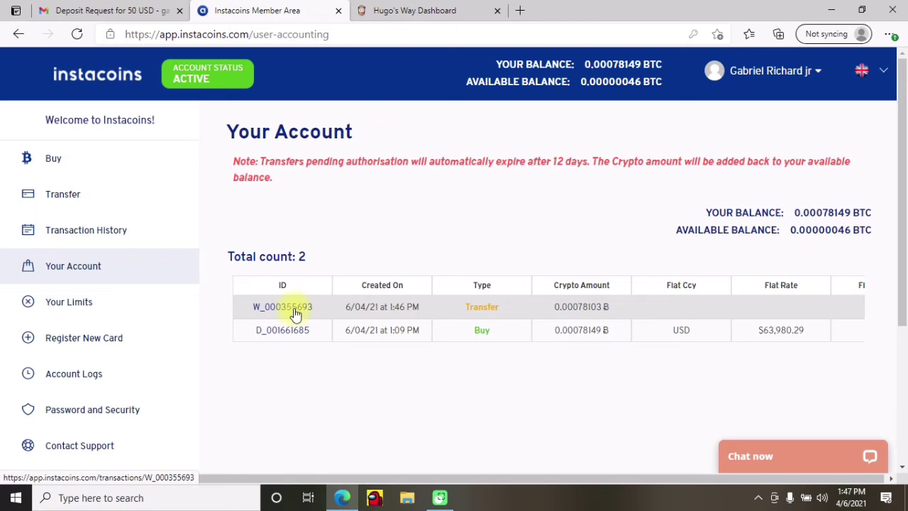
Open the new Bitcoin transfer's details from the Instacoins account list and review its status, recipient wallet and authorisation options
click(295, 310)
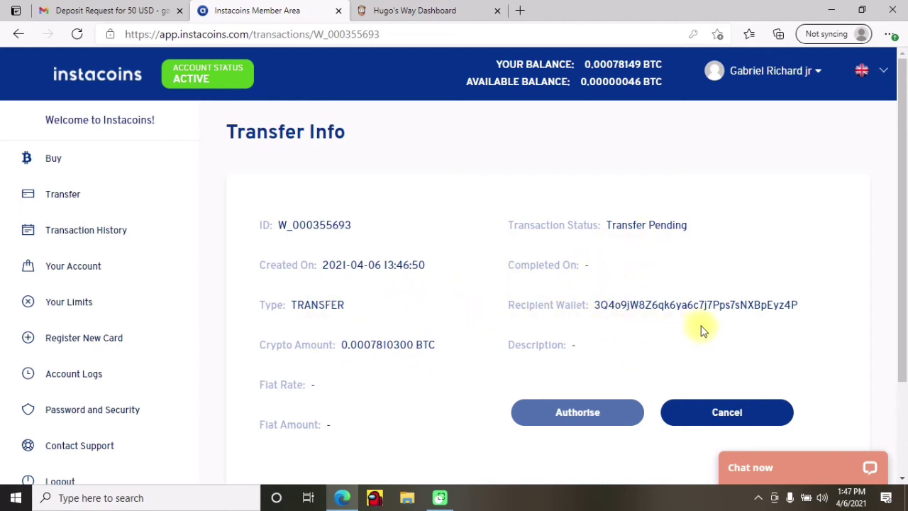
scroll(567, 333, down, 1)
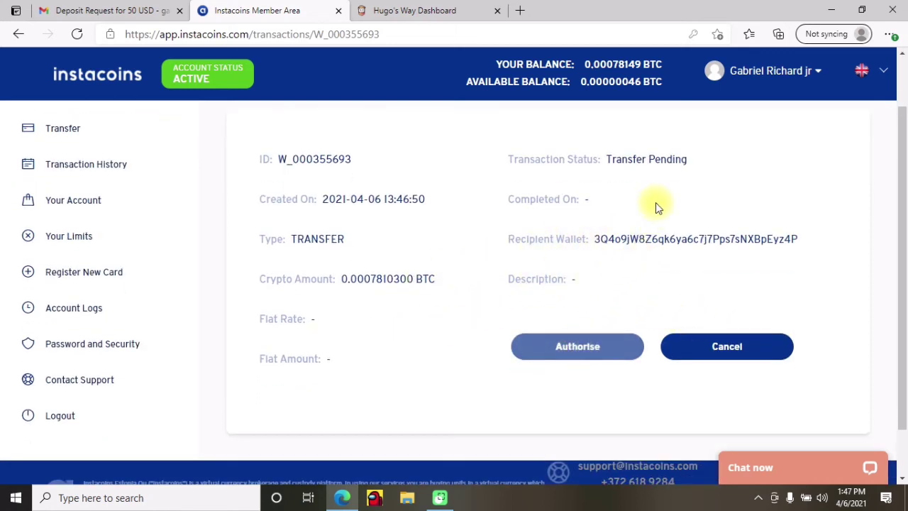
scroll(639, 213, up, 1)
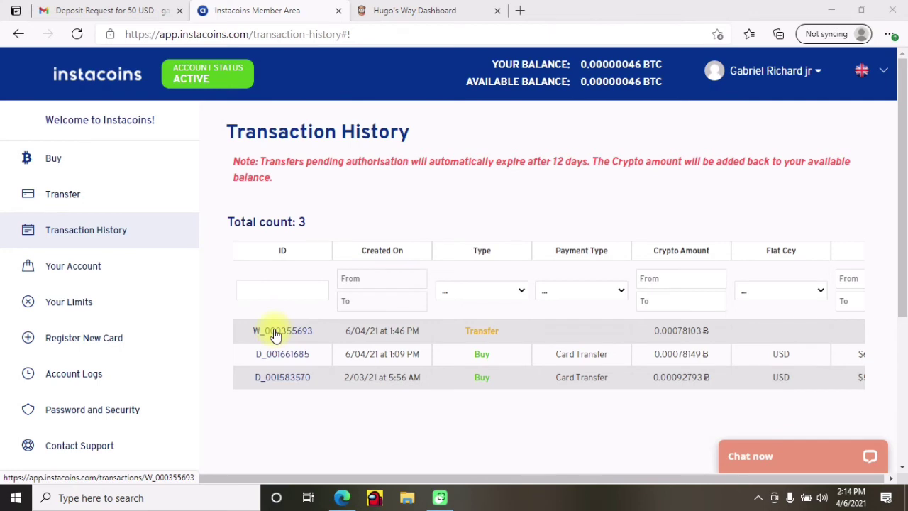
Open the transfer's details from the transaction history, and reread the authorisation instruction in the Gmail deposit email
click(275, 332)
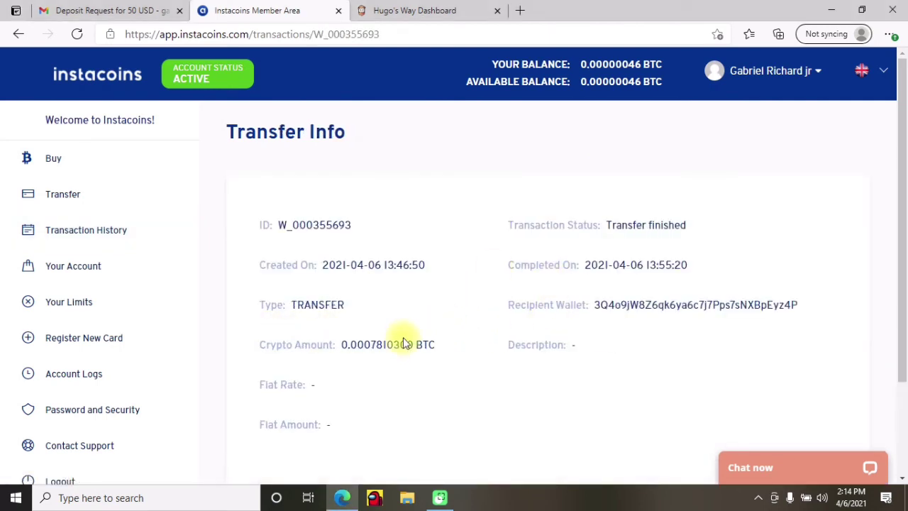
click(93, 7)
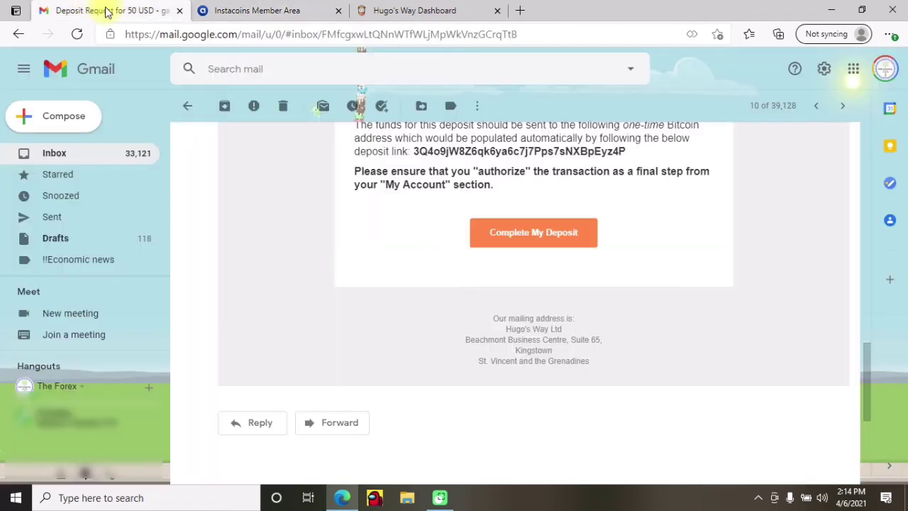
scroll(427, 284, up, 1)
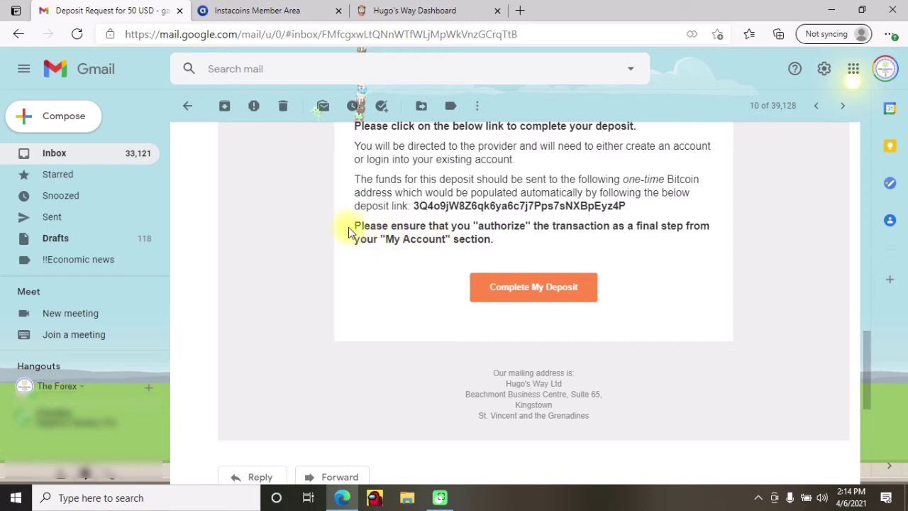
drag(355, 222, 516, 240)
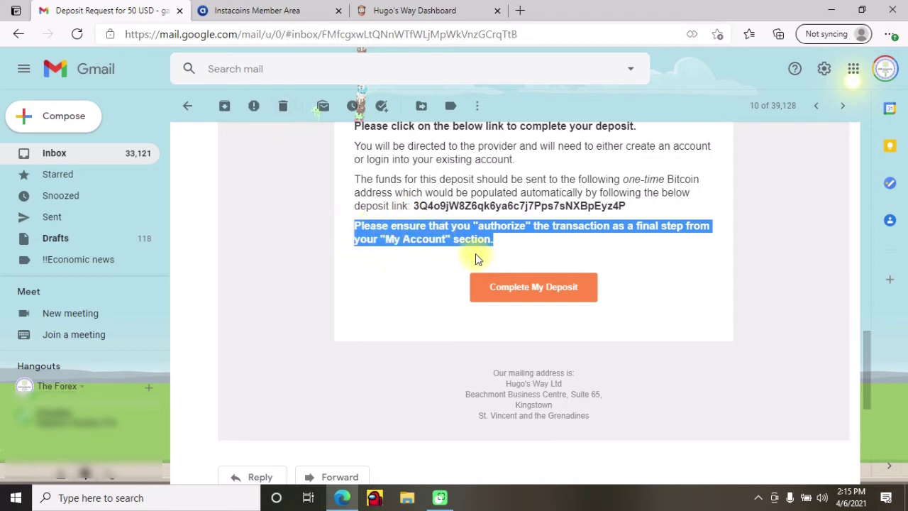
click(525, 246)
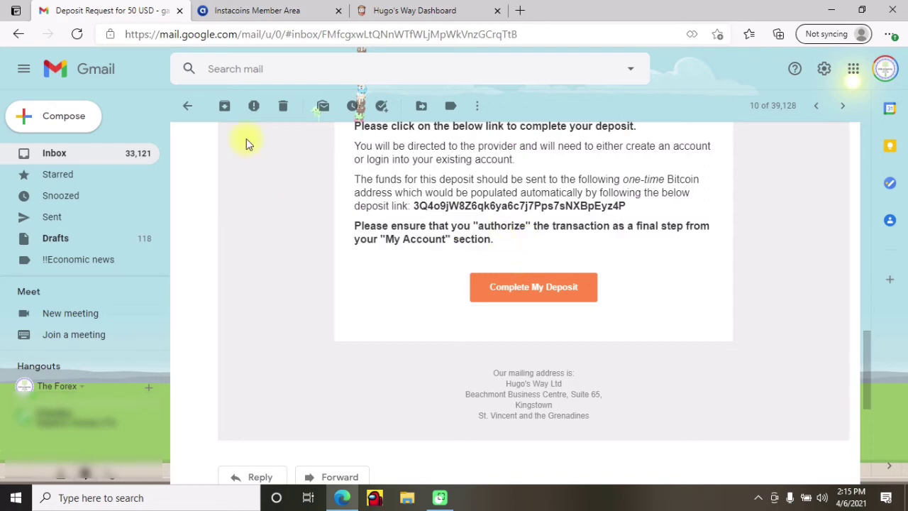
Return to the Instacoins transfer details and check the transaction status and completion time
click(258, 9)
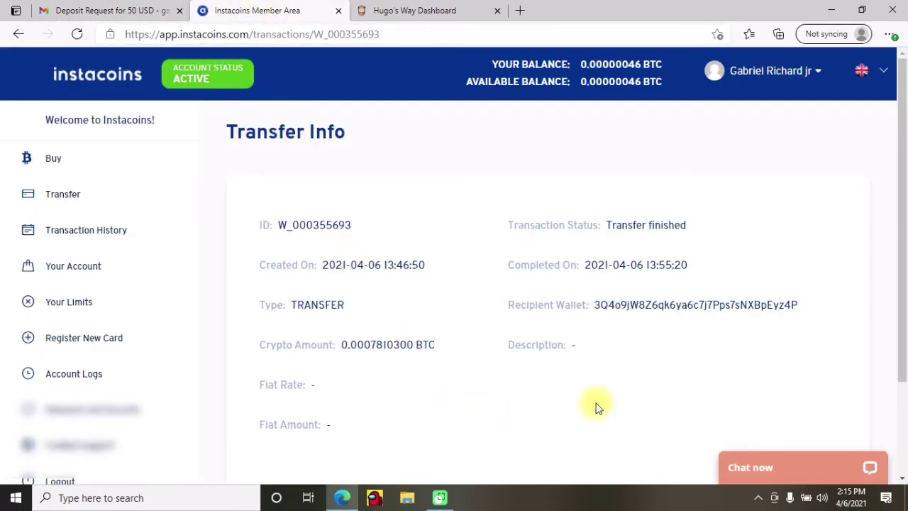
scroll(596, 405, down, 2)
scroll(595, 405, up, 1)
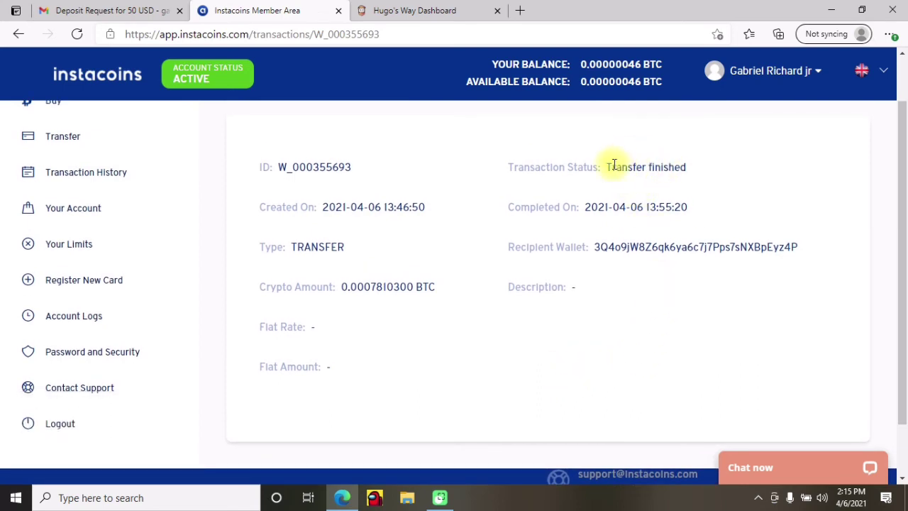
drag(687, 169, 607, 167)
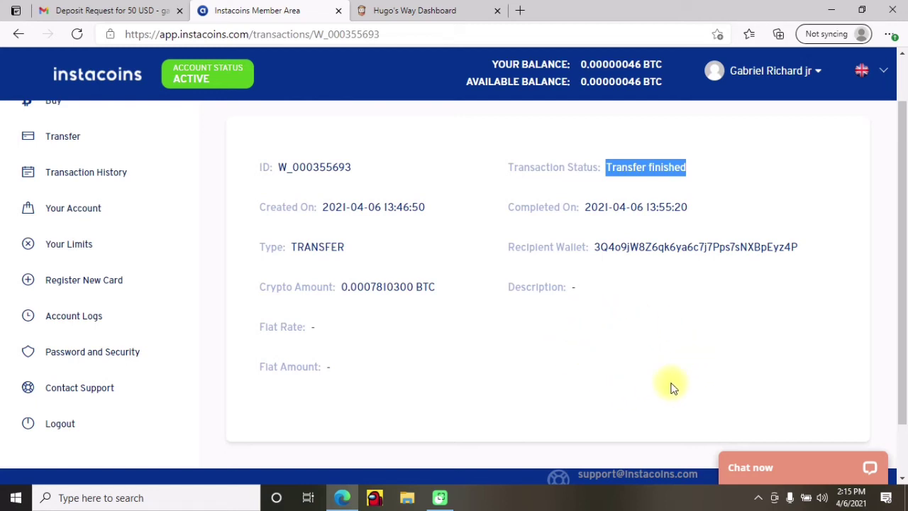
click(666, 170)
scroll(560, 365, up, 2)
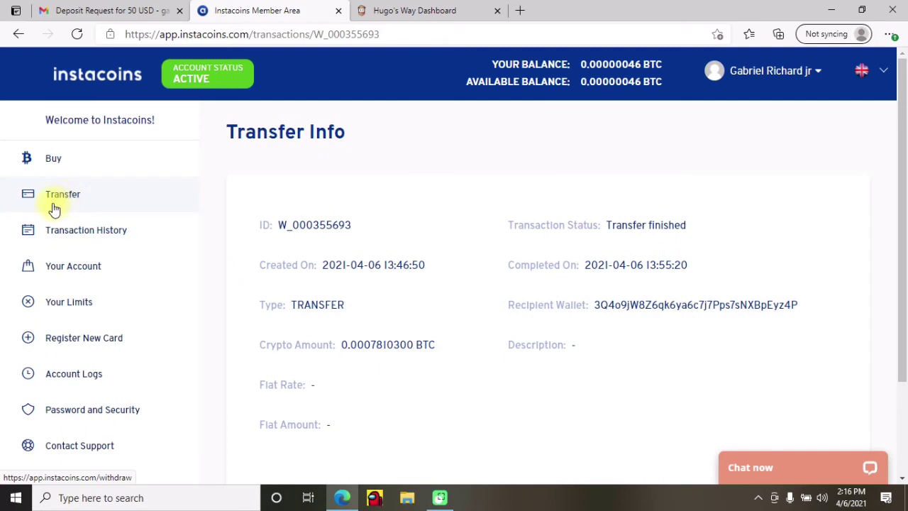
Open the Instacoins transaction history and check the status, completion date and transaction hash of the latest transfer
click(75, 236)
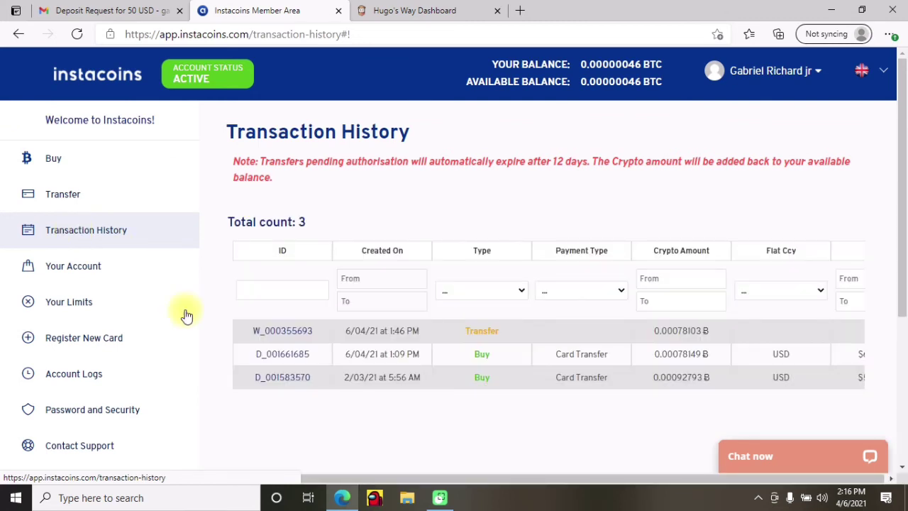
middle_click(568, 329)
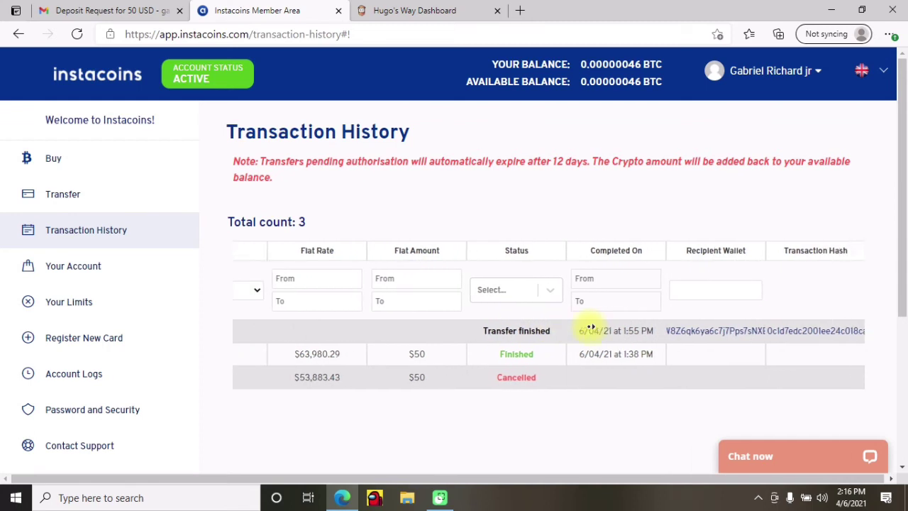
click(536, 346)
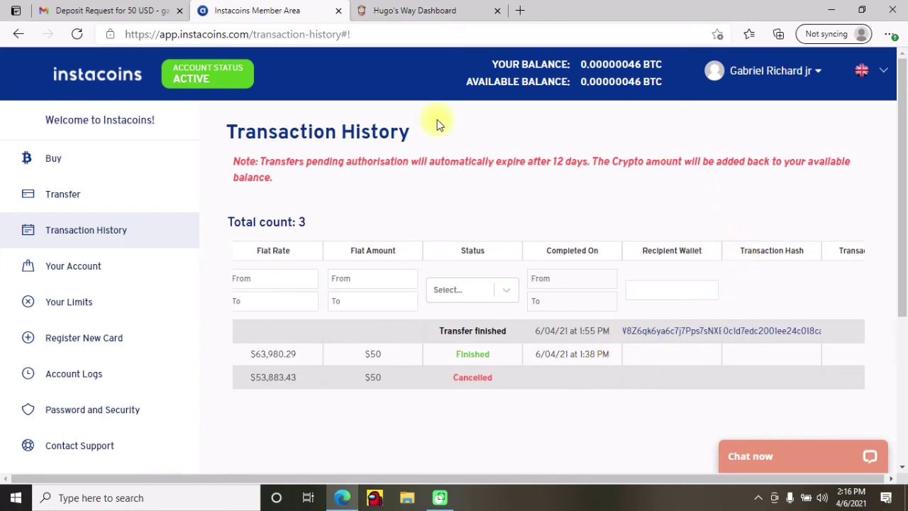
Switch to the Hugo's Way dashboard and check the wallet balance and the latest Instacoins deposit's approval in the deposit history
click(436, 10)
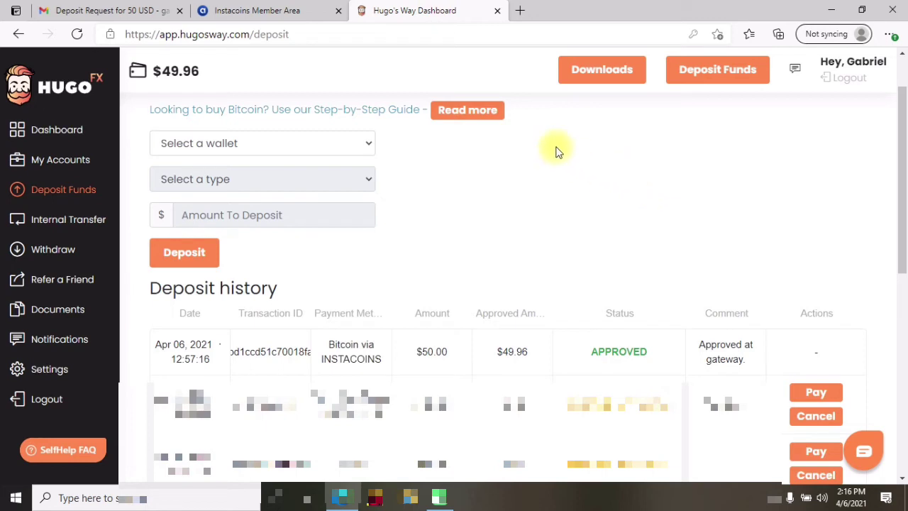
scroll(543, 257, up, 2)
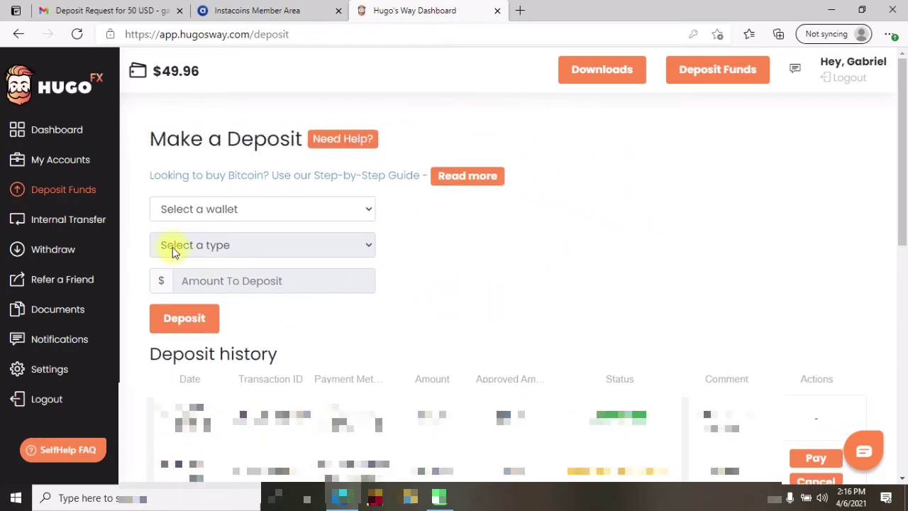
scroll(558, 290, down, 1)
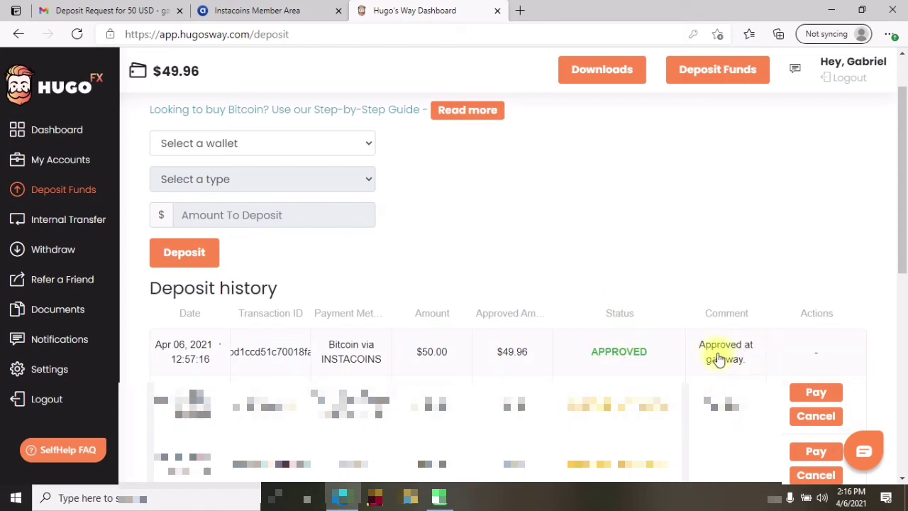
scroll(676, 355, up, 1)
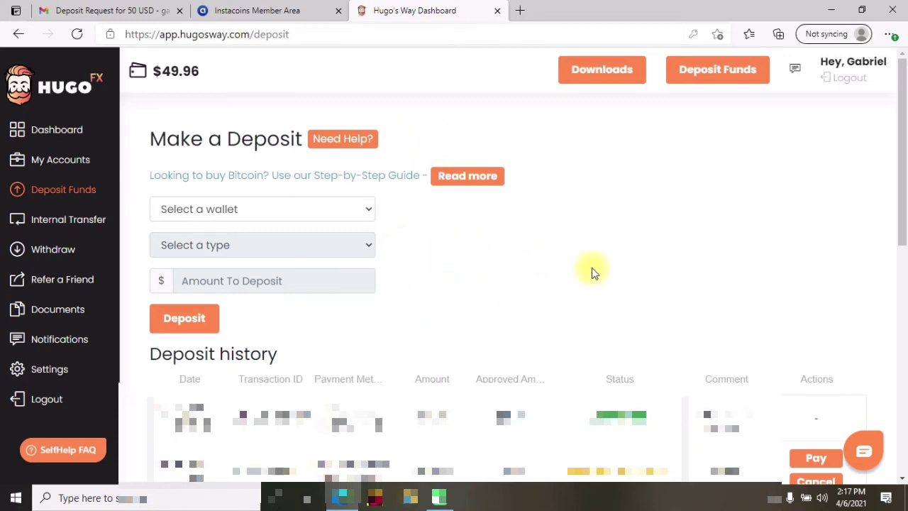
Try to create a new Hugo's Way MT4 ECN trading account from My Accounts, with currency USD and leverage 500
click(56, 167)
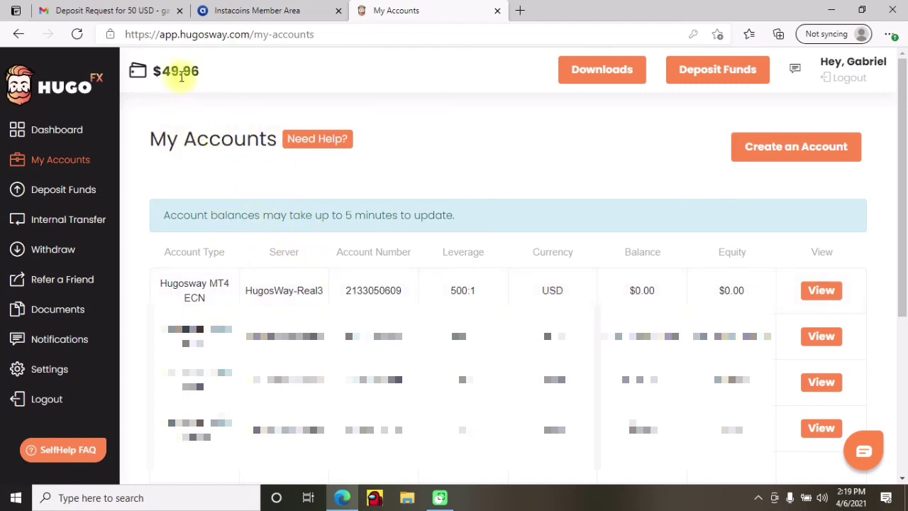
click(801, 151)
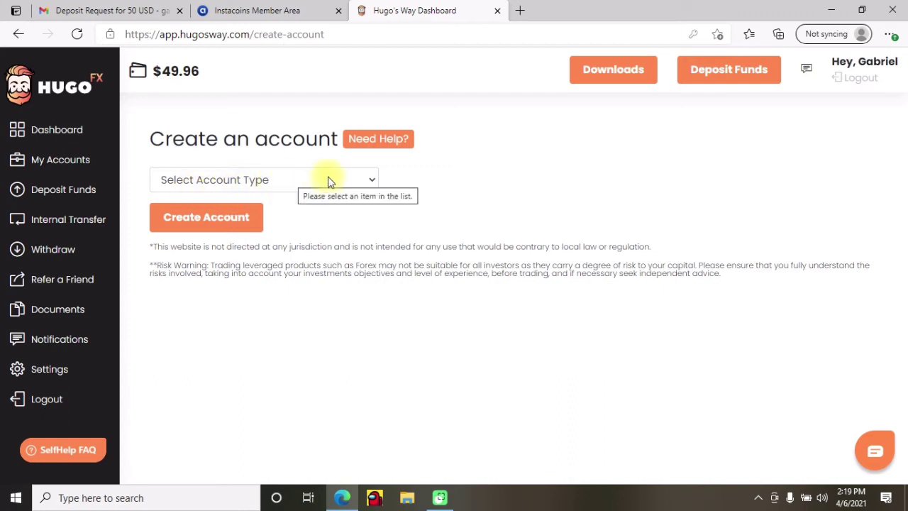
click(373, 181)
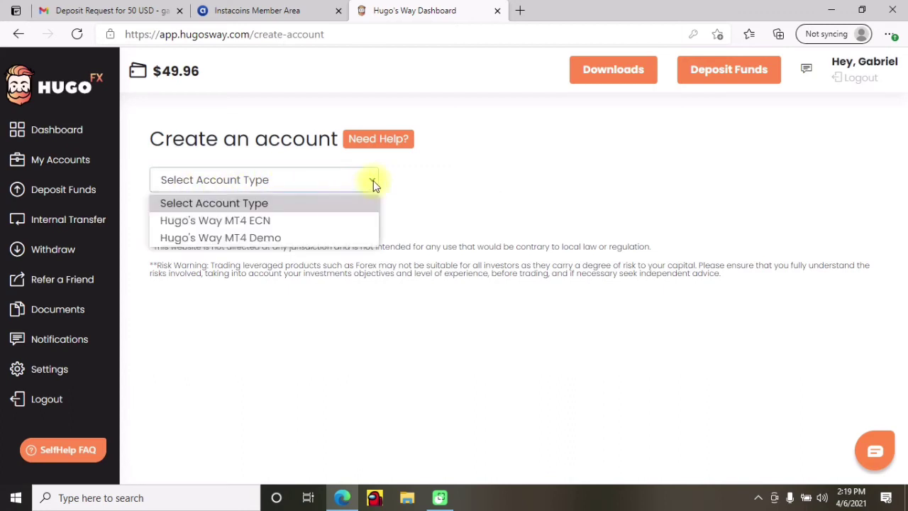
click(282, 225)
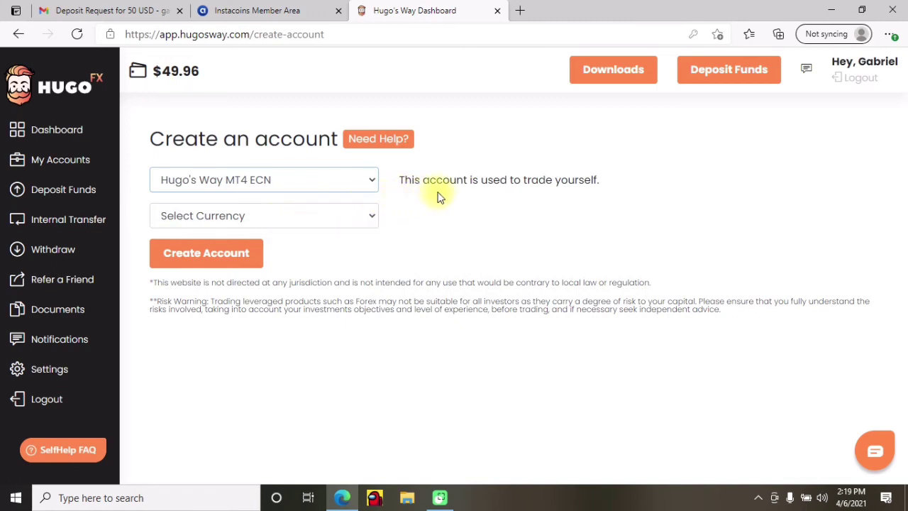
click(367, 216)
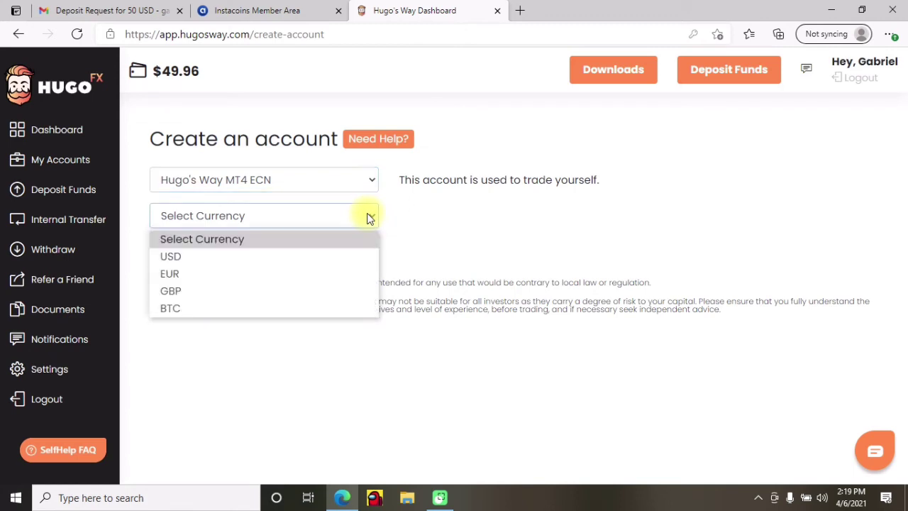
click(211, 259)
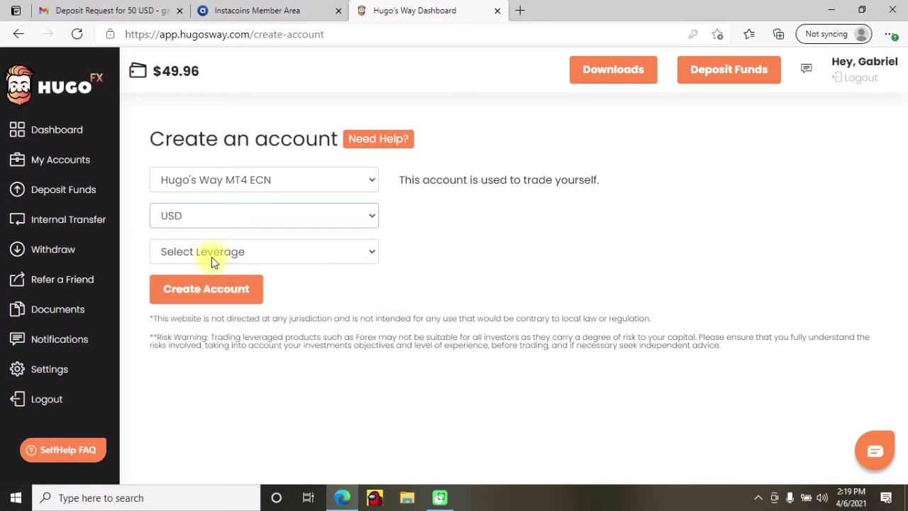
click(349, 253)
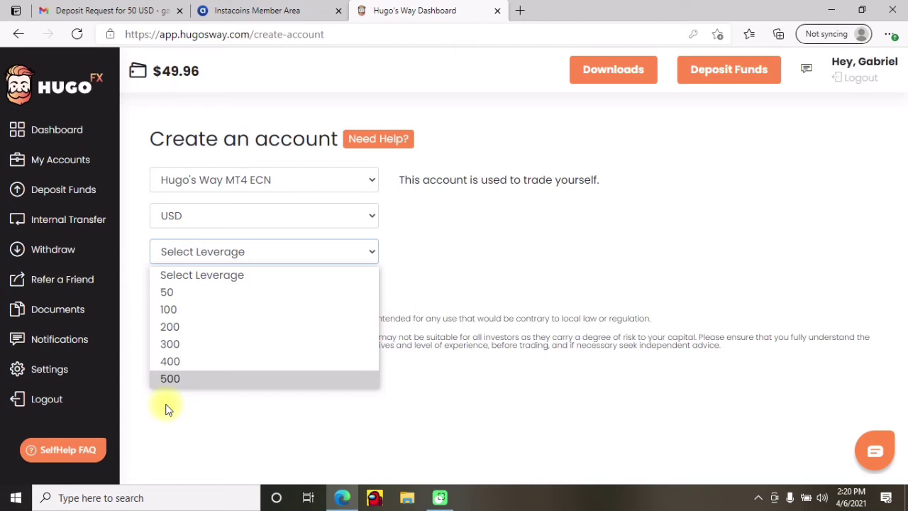
click(192, 379)
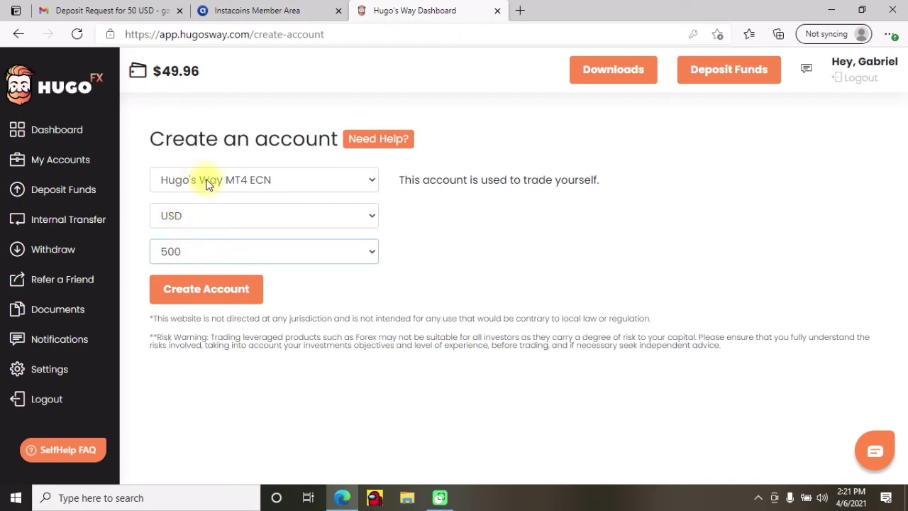
click(213, 291)
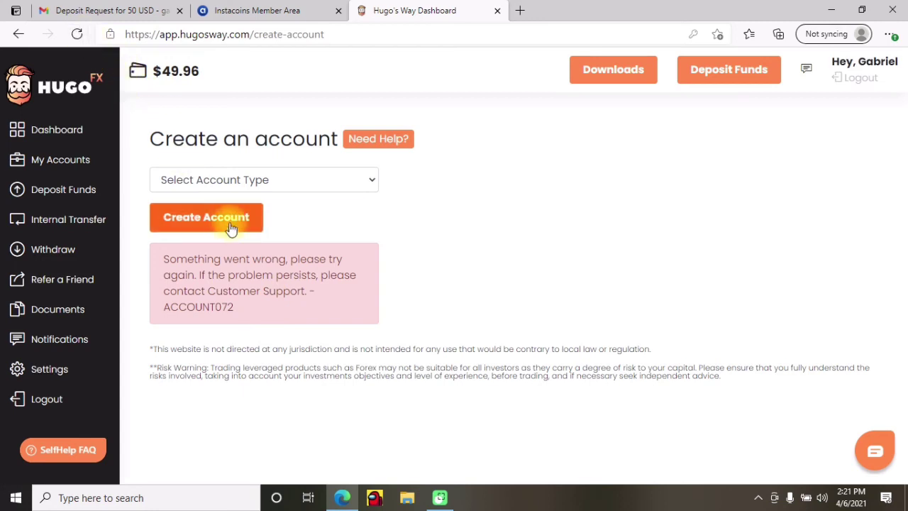
Retry the account creation with the Hugo's Way MT4 ECN type, USD currency and 500 leverage
click(317, 179)
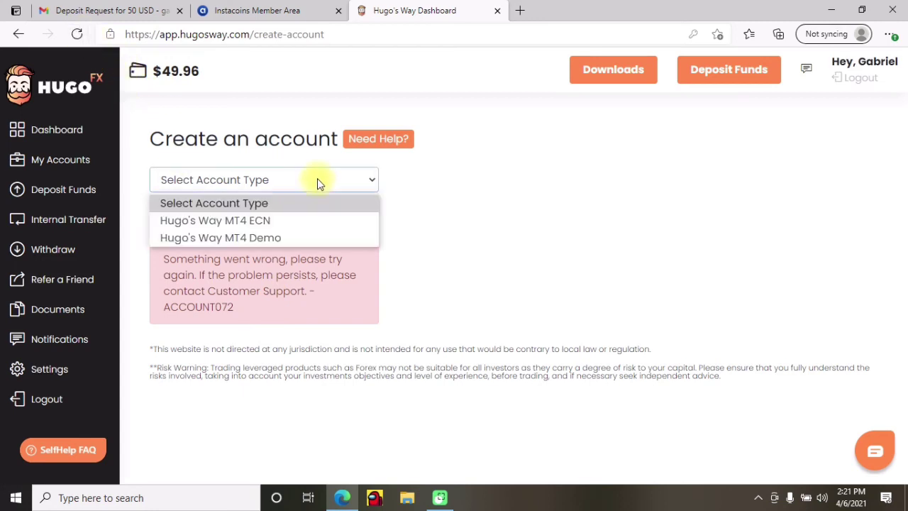
click(281, 217)
click(282, 218)
click(231, 258)
click(239, 257)
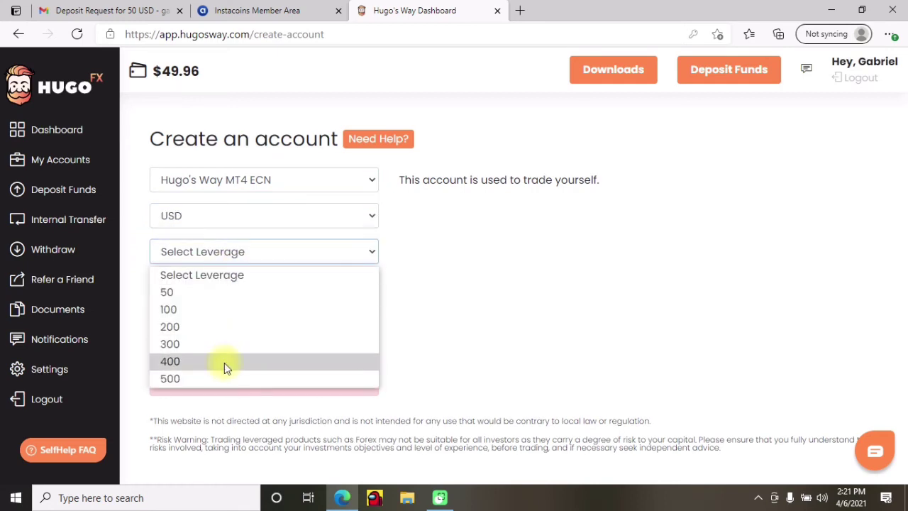
click(223, 379)
click(211, 290)
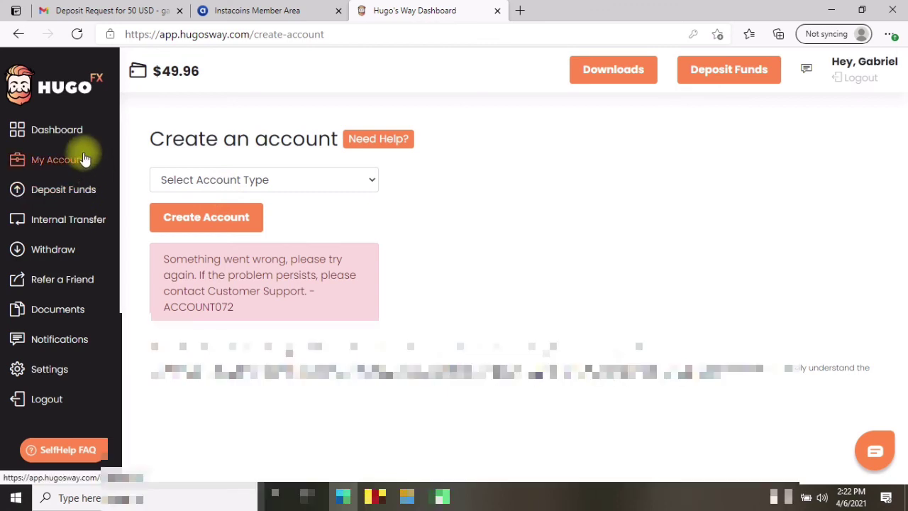
Return to the My Accounts list and review the existing Hugosway MT4 ECN account
click(56, 163)
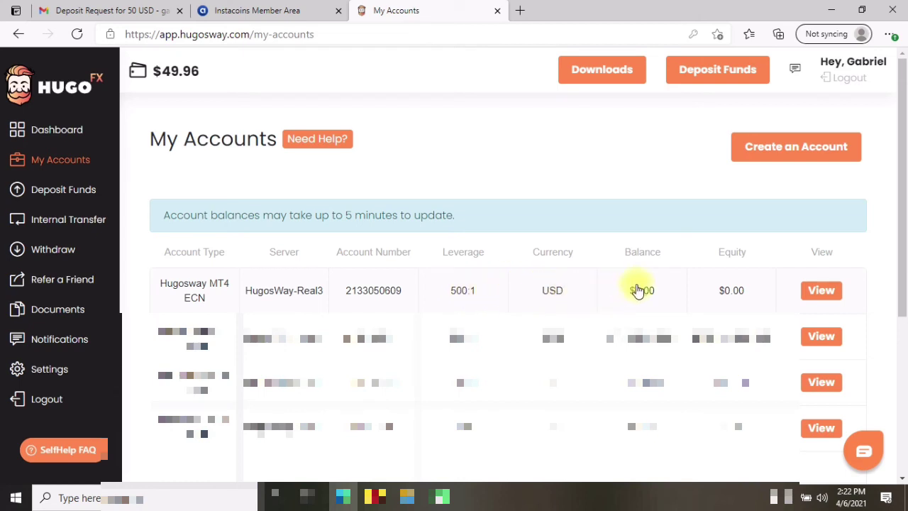
Open the details of the Hugosway MT4 ECN account and examine its account number and summary information
click(824, 292)
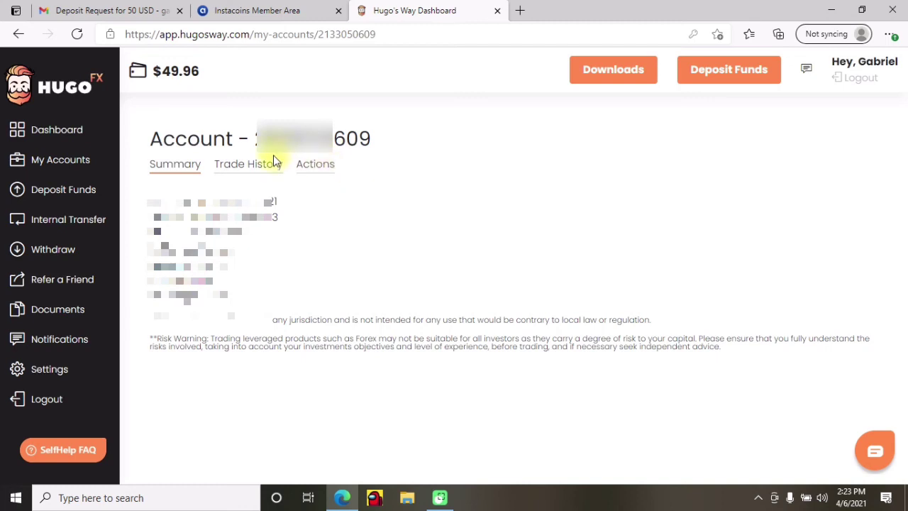
drag(256, 135, 367, 126)
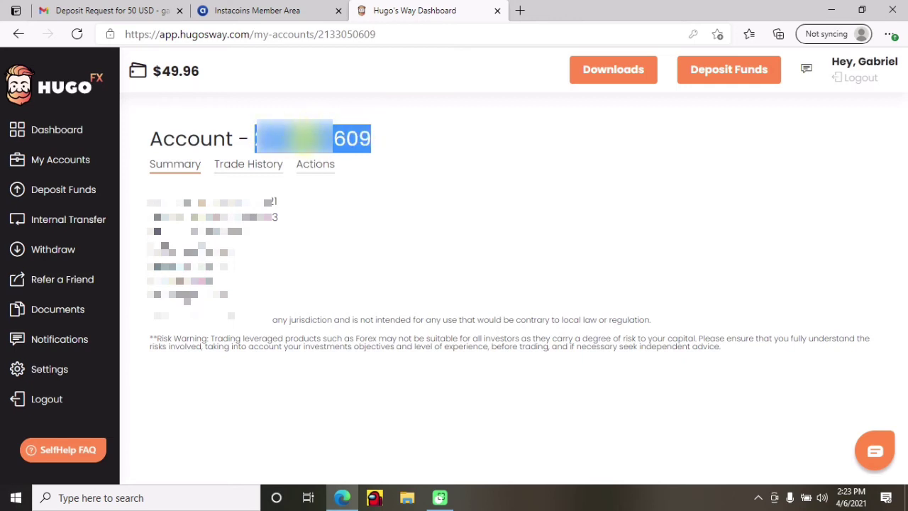
click(398, 147)
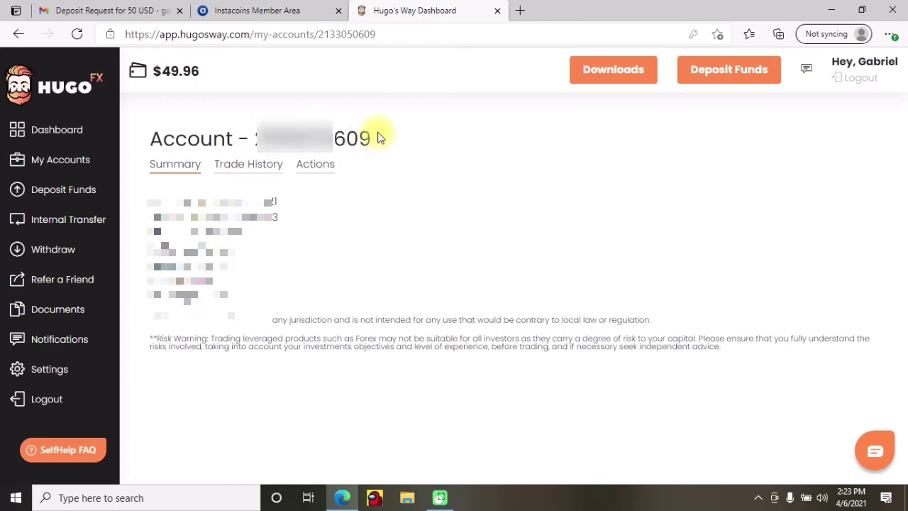
drag(376, 144, 270, 142)
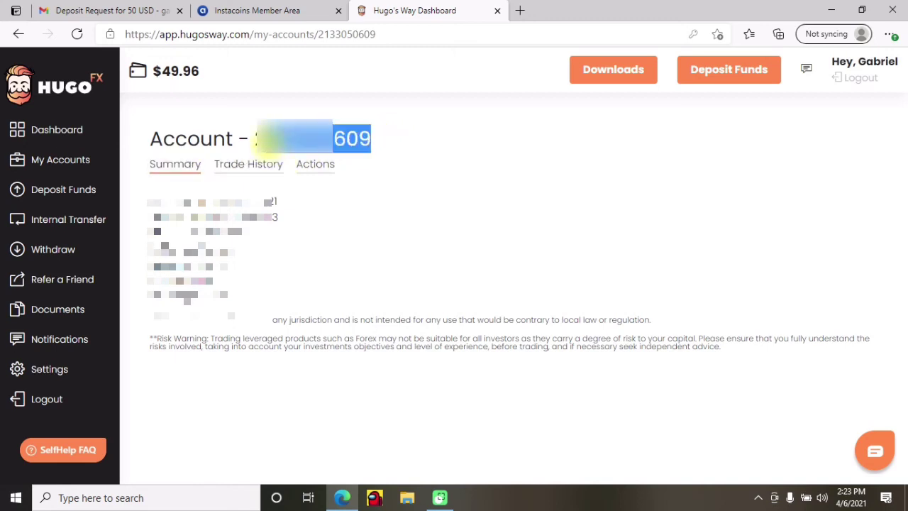
click(401, 134)
drag(256, 138, 368, 139)
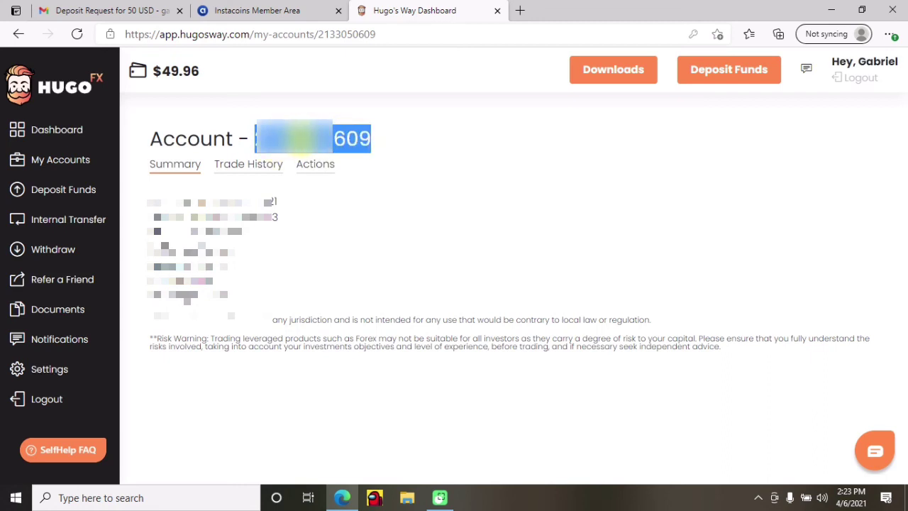
click(401, 136)
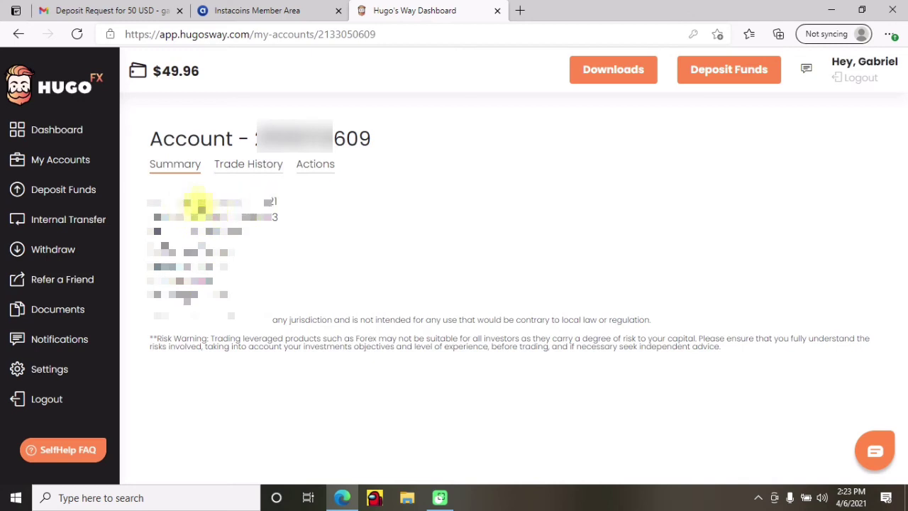
drag(275, 201, 221, 203)
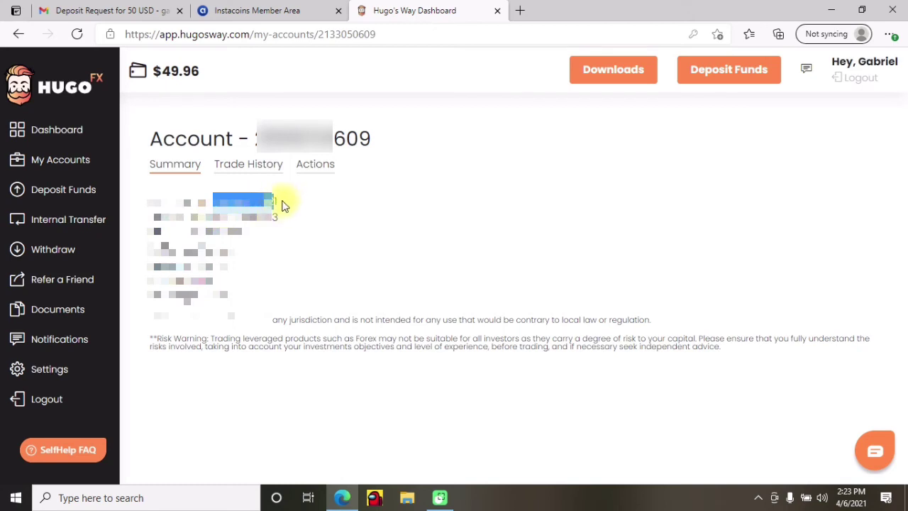
click(199, 208)
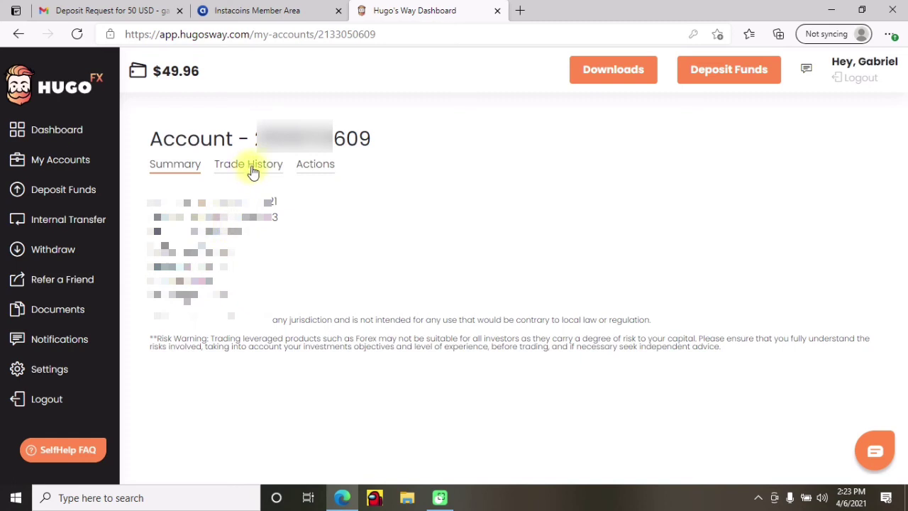
Examine the account's trade history and its available actions, including account removal, reference name and leverage change
click(252, 167)
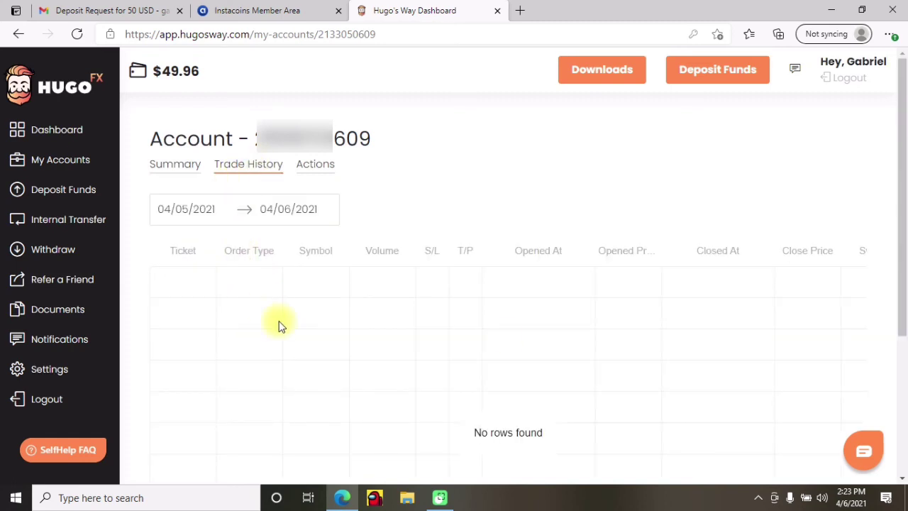
click(317, 167)
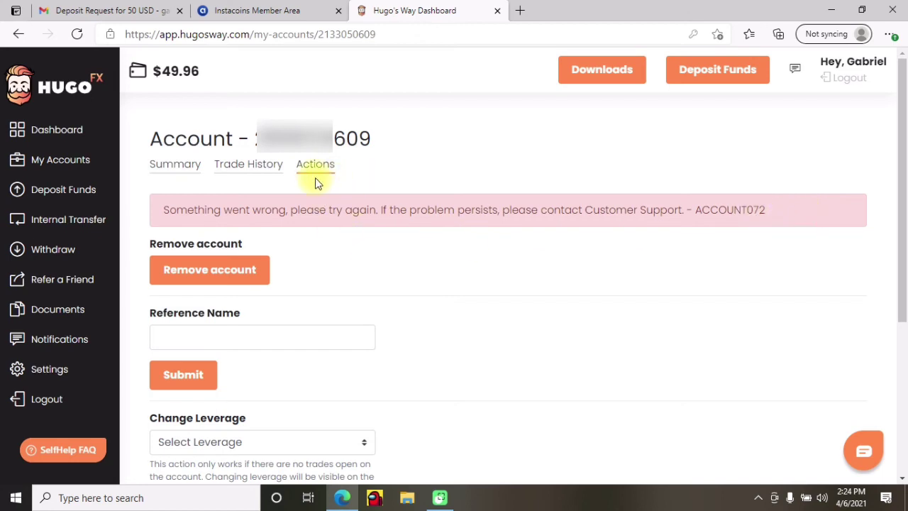
scroll(355, 273, down, 1)
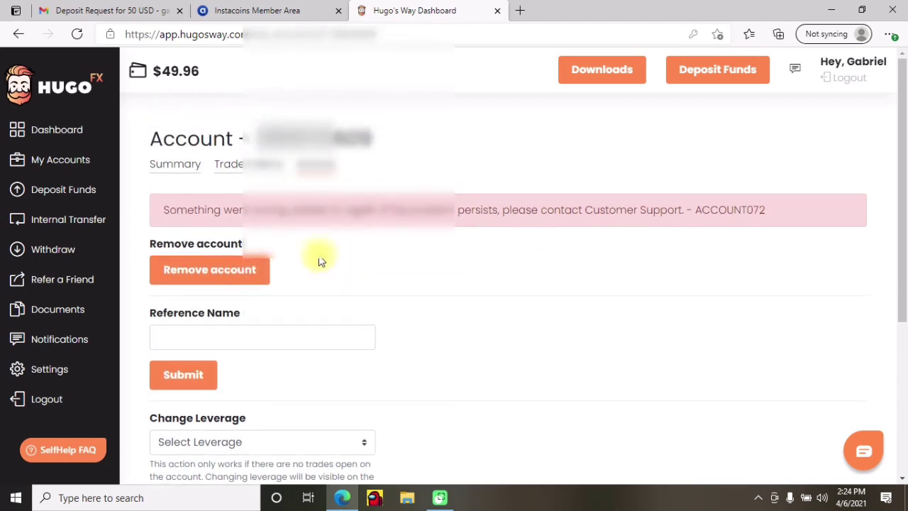
scroll(243, 261, down, 2)
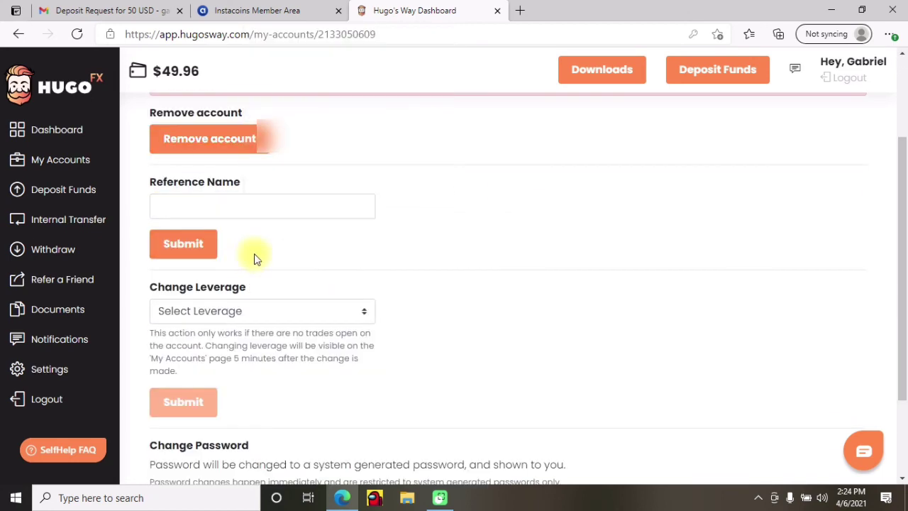
scroll(253, 253, up, 1)
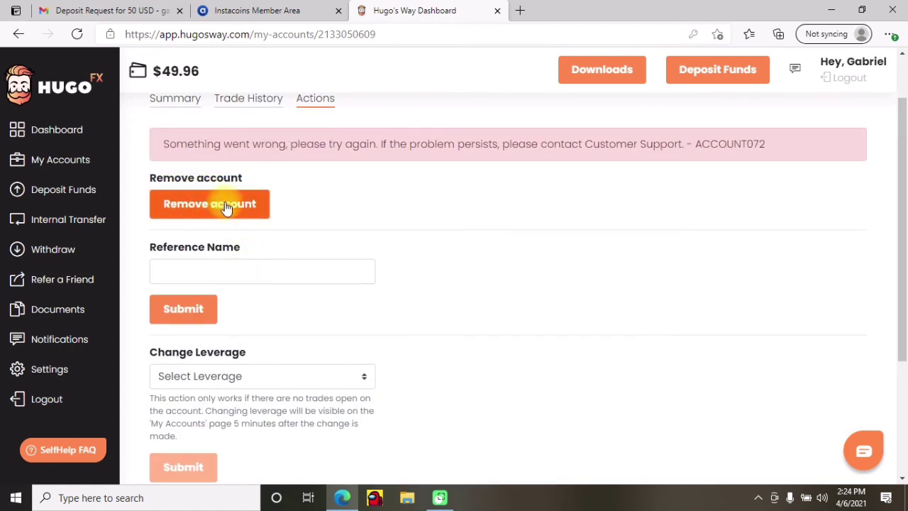
click(217, 276)
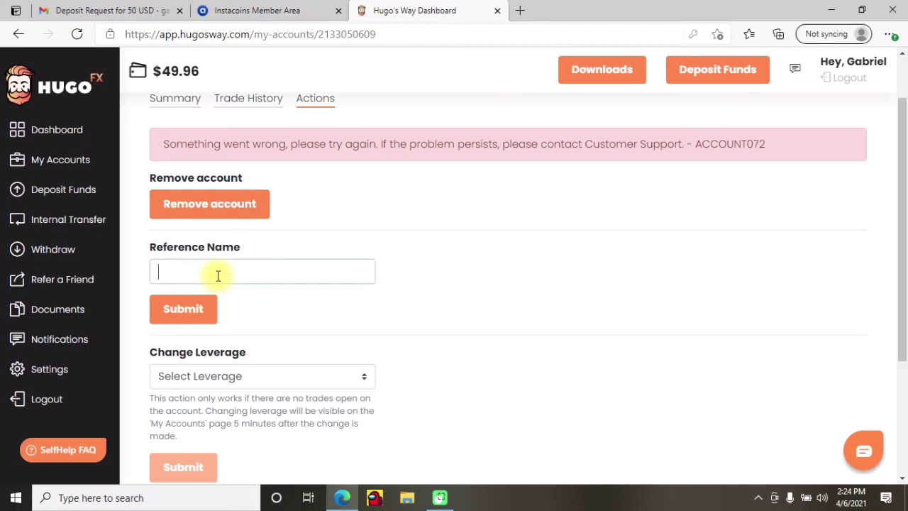
scroll(352, 296, down, 1)
scroll(352, 296, down, 1)
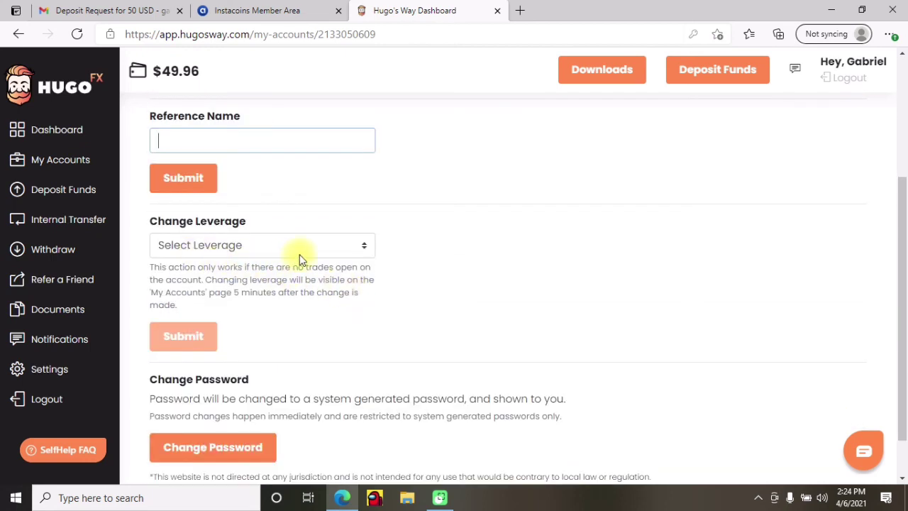
click(356, 251)
click(486, 242)
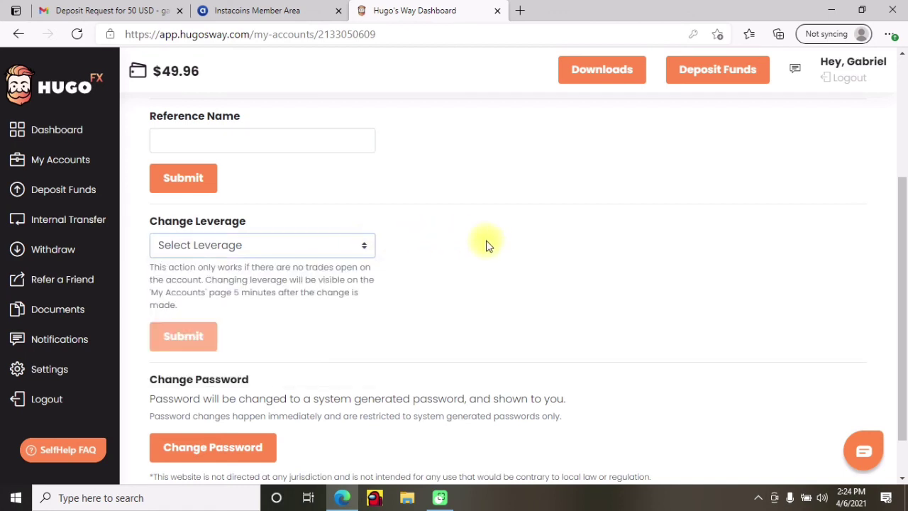
Change the trading account's password to a system-generated one, copy the new password, and return to the account summary
scroll(390, 284, down, 1)
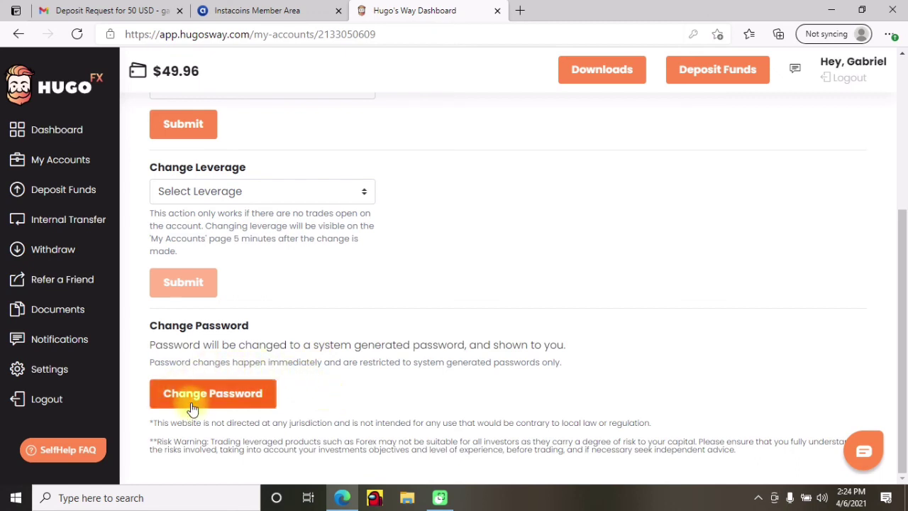
click(245, 395)
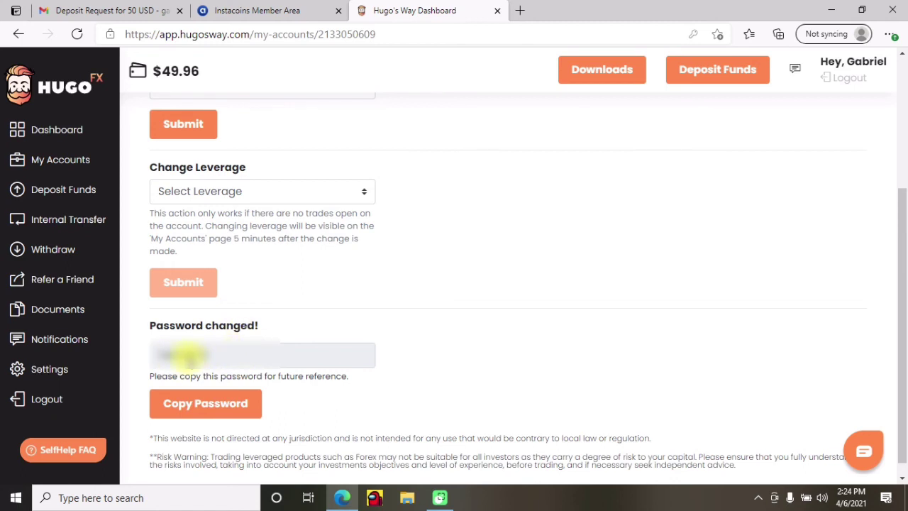
click(199, 392)
click(203, 401)
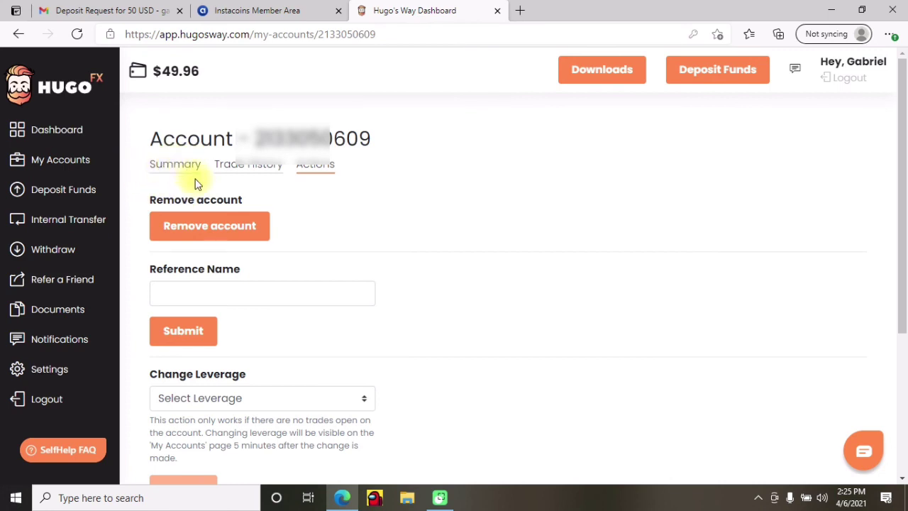
click(178, 169)
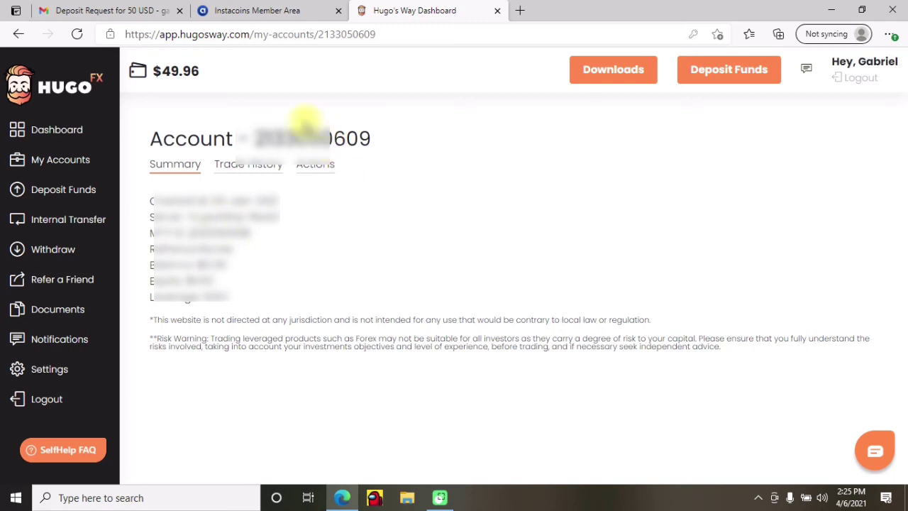
Start an internal transfer of type Wallet to MetaTrader with the USD wallet as the source
click(62, 224)
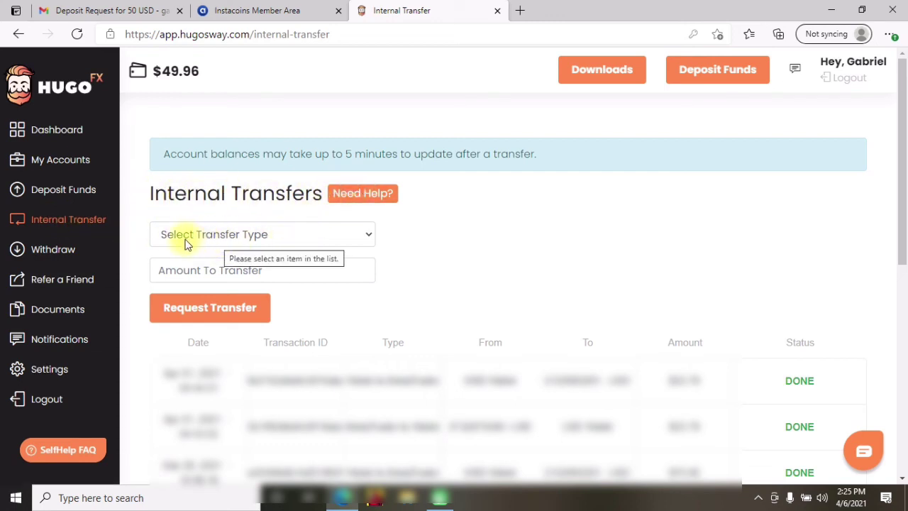
click(370, 235)
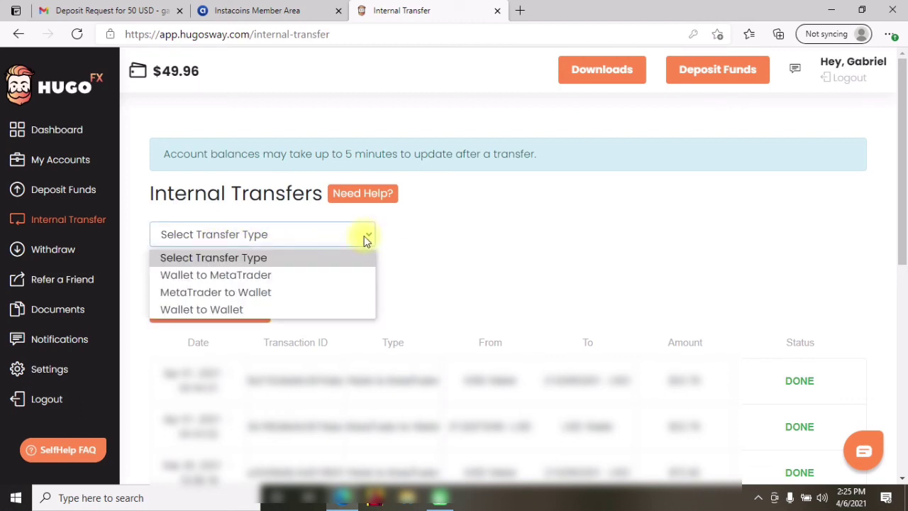
click(260, 278)
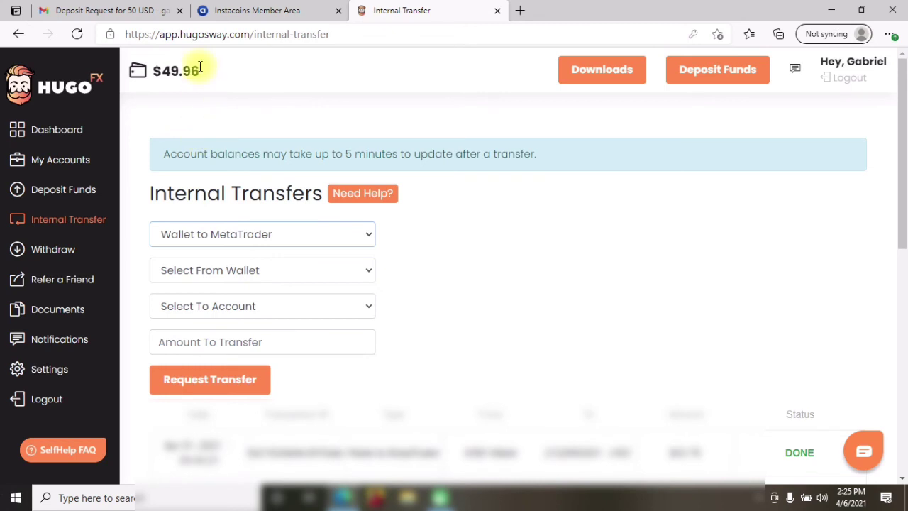
drag(198, 70, 142, 71)
click(147, 75)
click(196, 73)
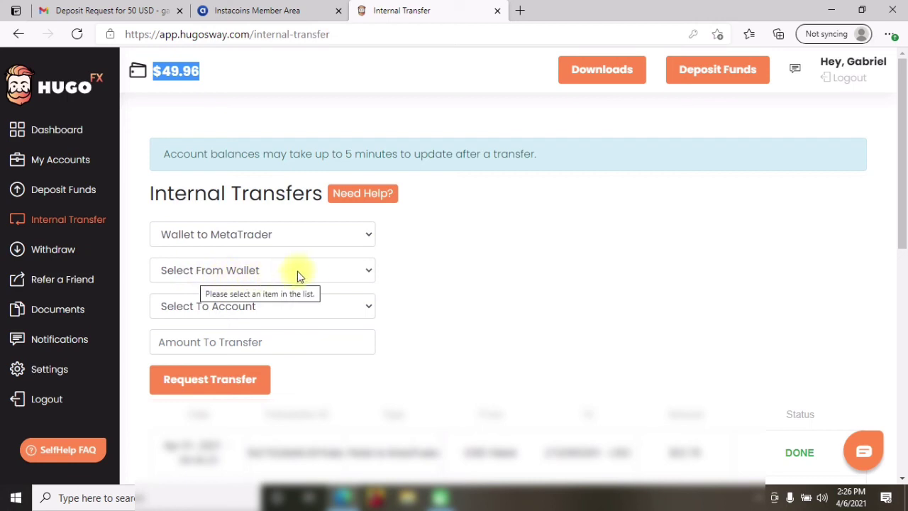
click(350, 271)
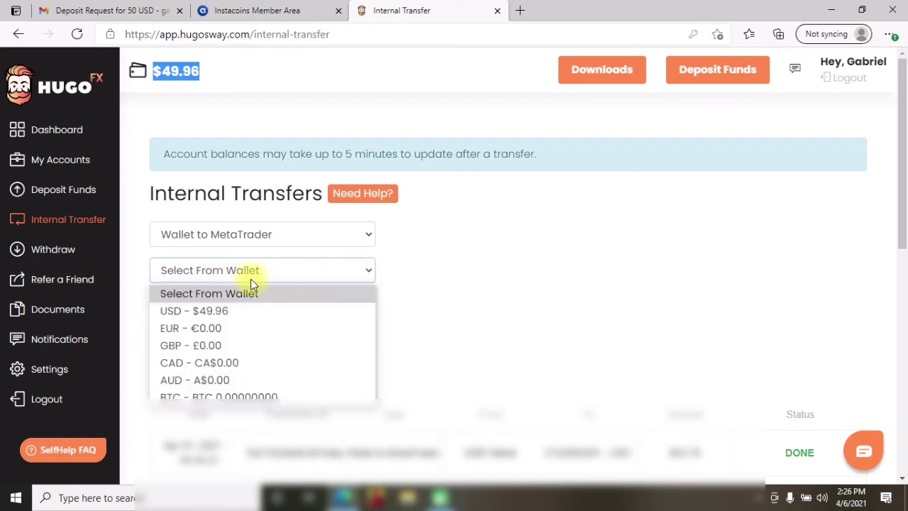
click(223, 310)
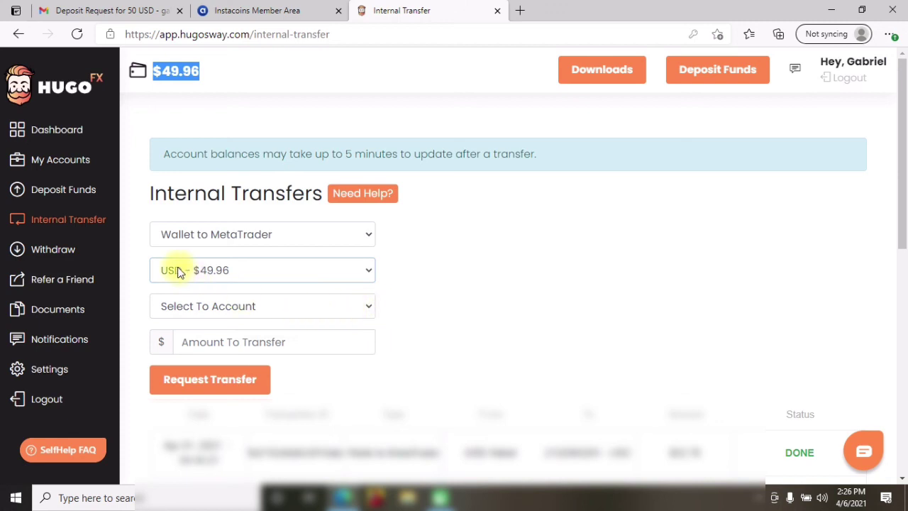
Choose the empty USD MT4 ECN account as destination, set the amount to $49.96, and request the transfer
click(364, 309)
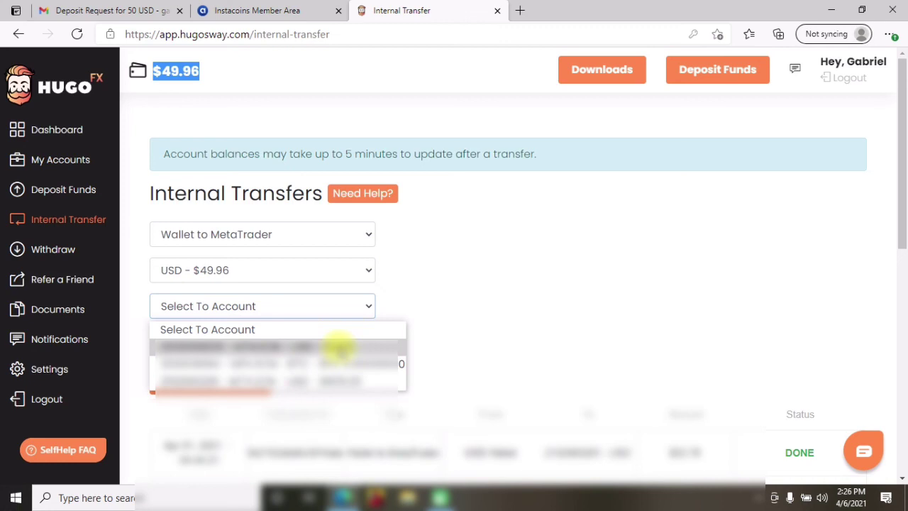
click(339, 346)
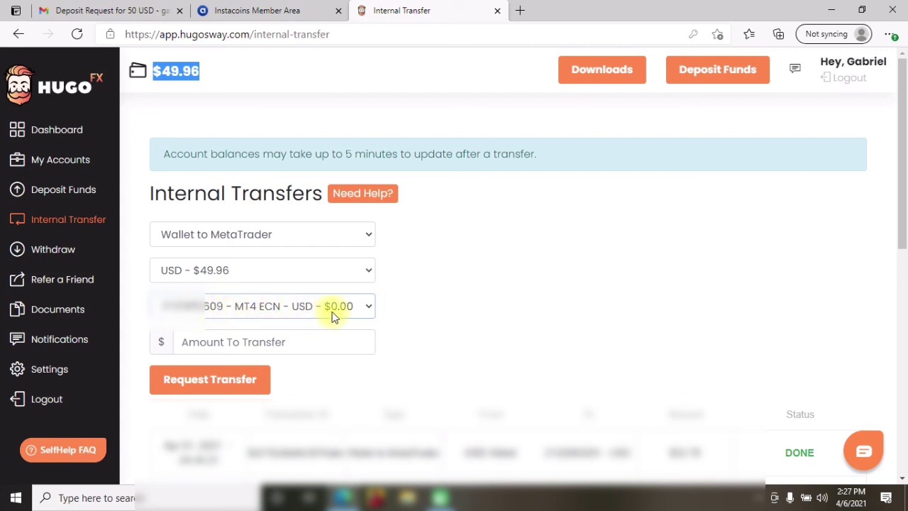
click(267, 344)
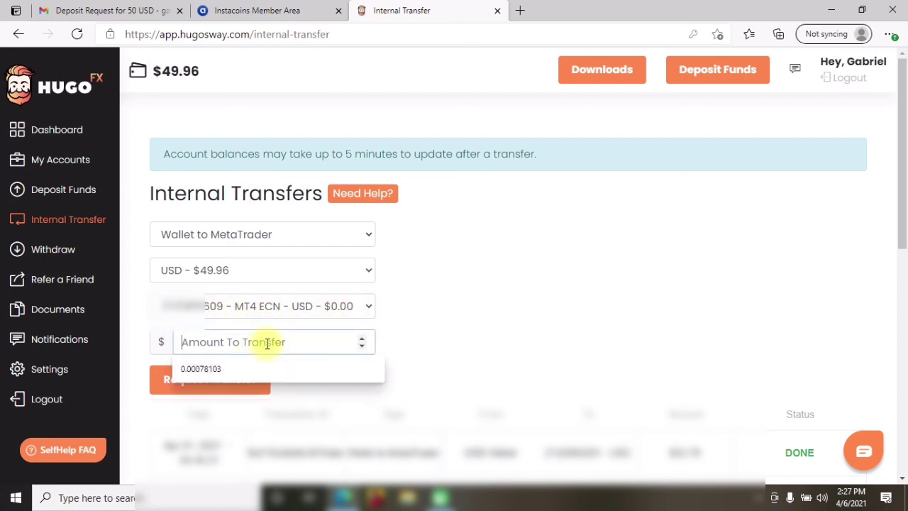
text(5)
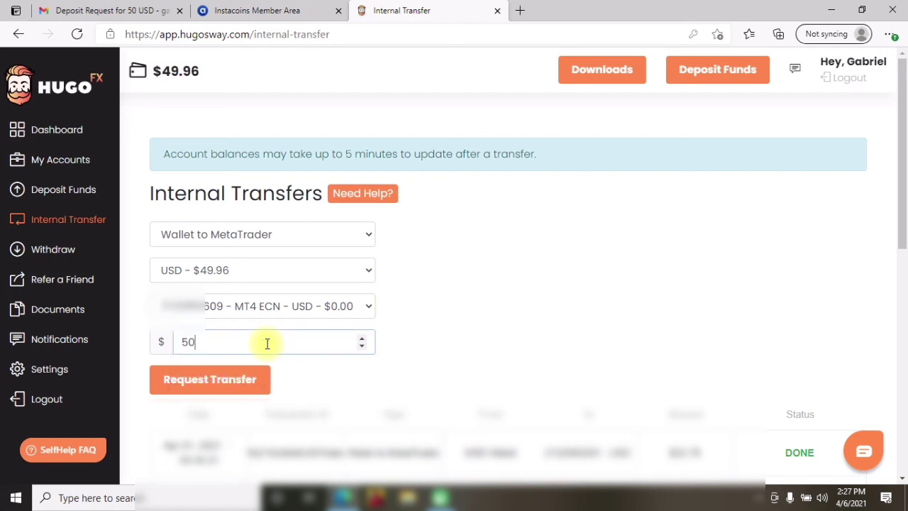
key(BackSpace)
text(49.96)
click(210, 387)
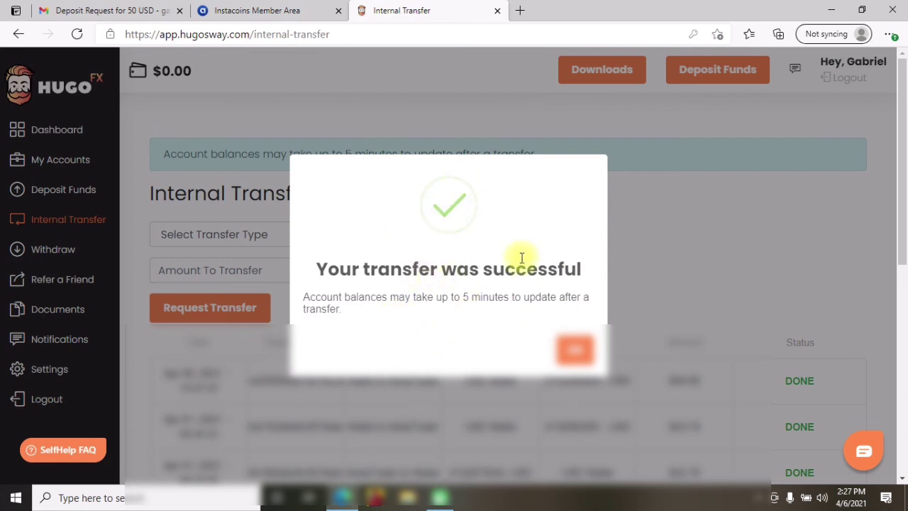
click(575, 351)
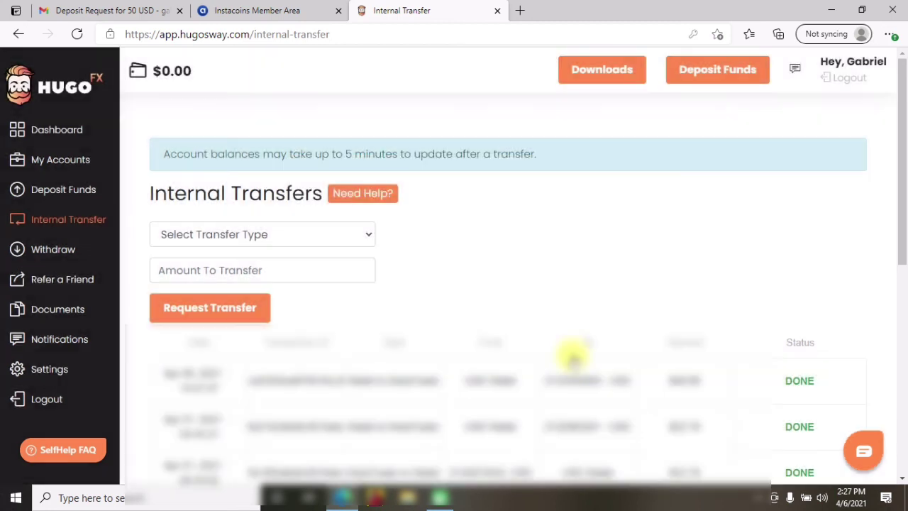
Check the remaining wallet balance and return to My Accounts to check the MT4 ECN account's balance
mouse_move(192, 75)
mouse_down()
mouse_move(174, 73)
mouse_move(189, 73)
mouse_up()
click(164, 75)
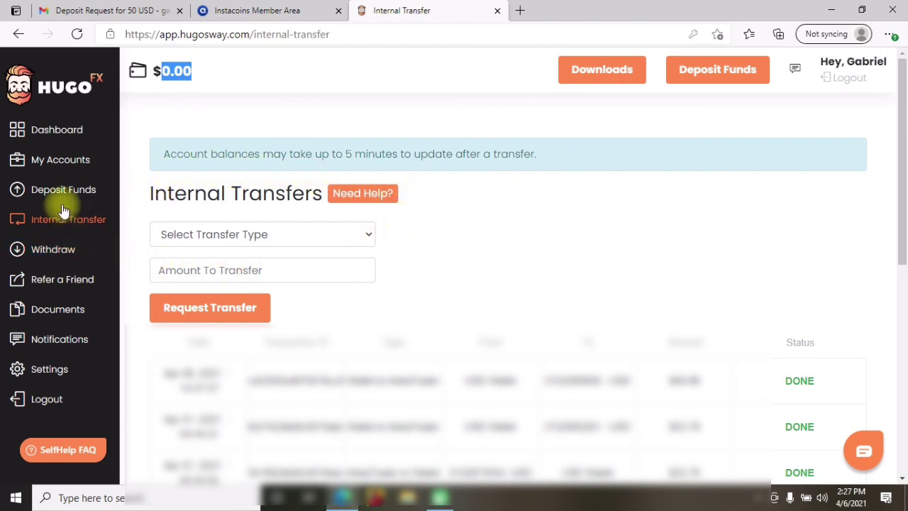
click(48, 163)
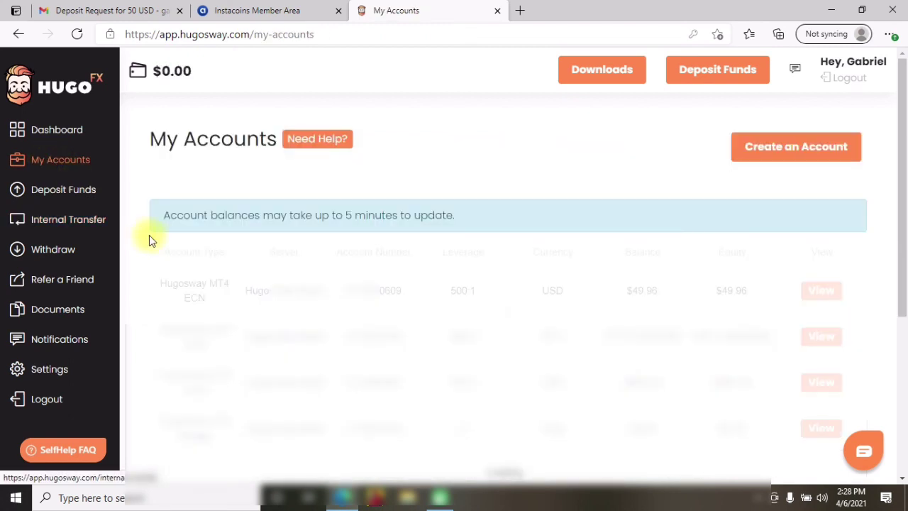